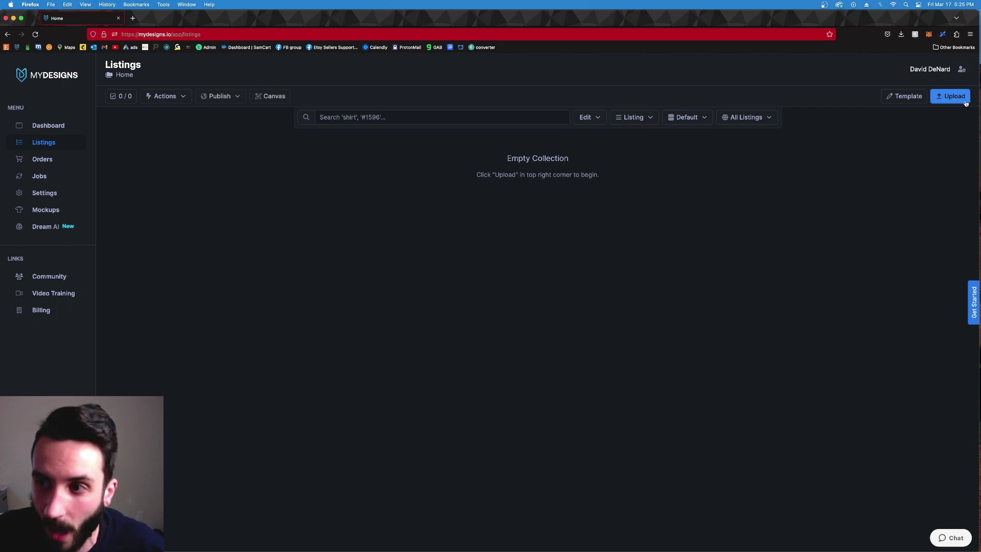
- Queue 1.png and 2.png from the Finder Etsy folder for upload and start Upload All
left_click(950, 96)
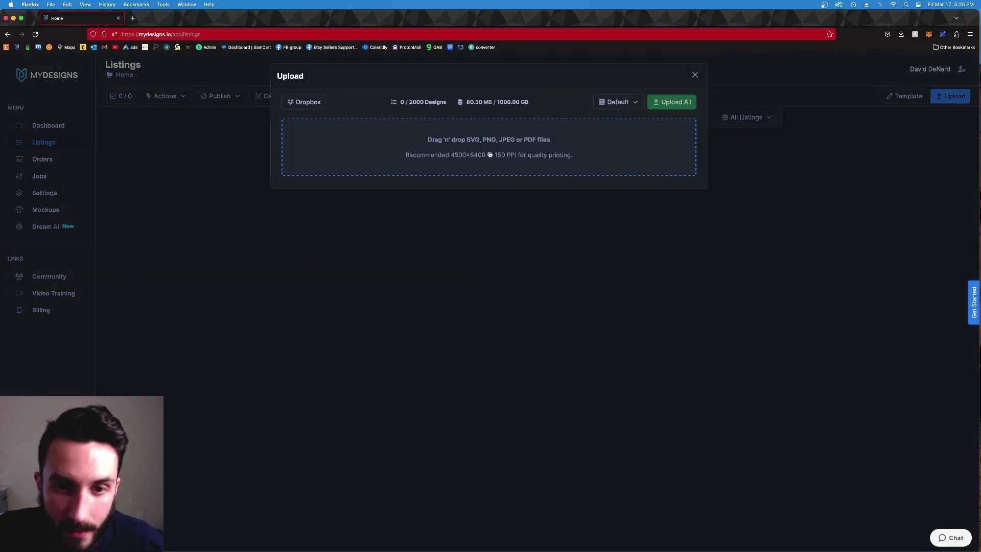
left_click(458, 530)
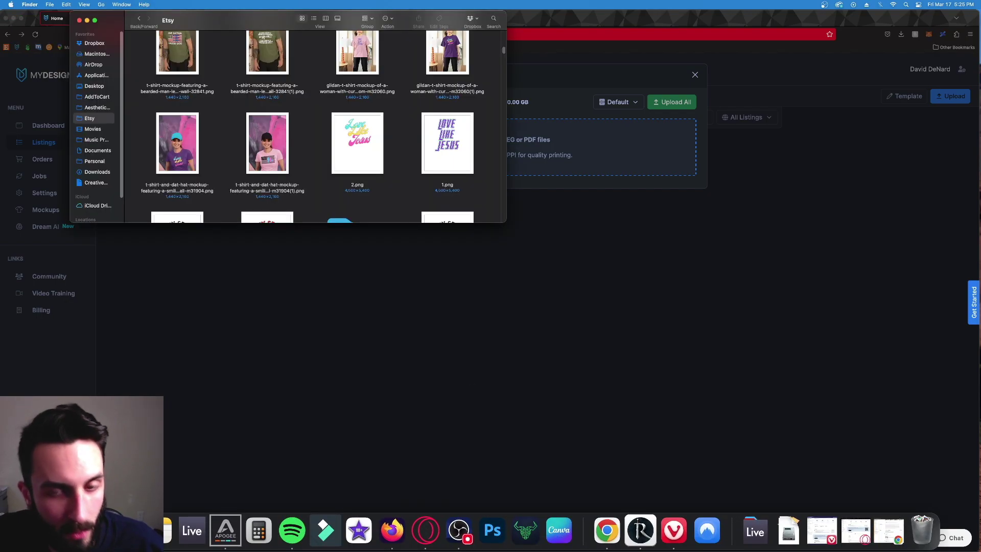
left_click_drag(316, 164, 424, 148)
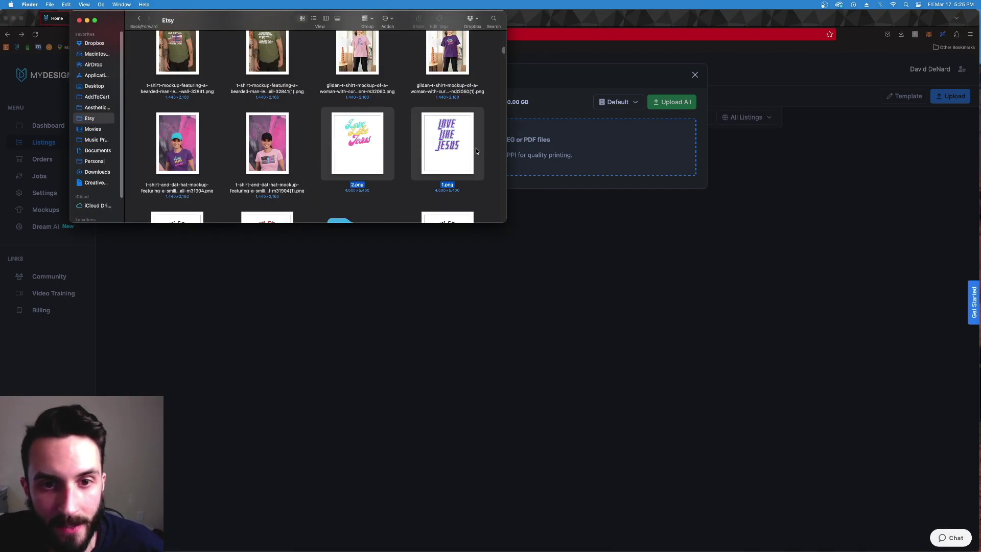
left_click_drag(411, 19, 319, 66)
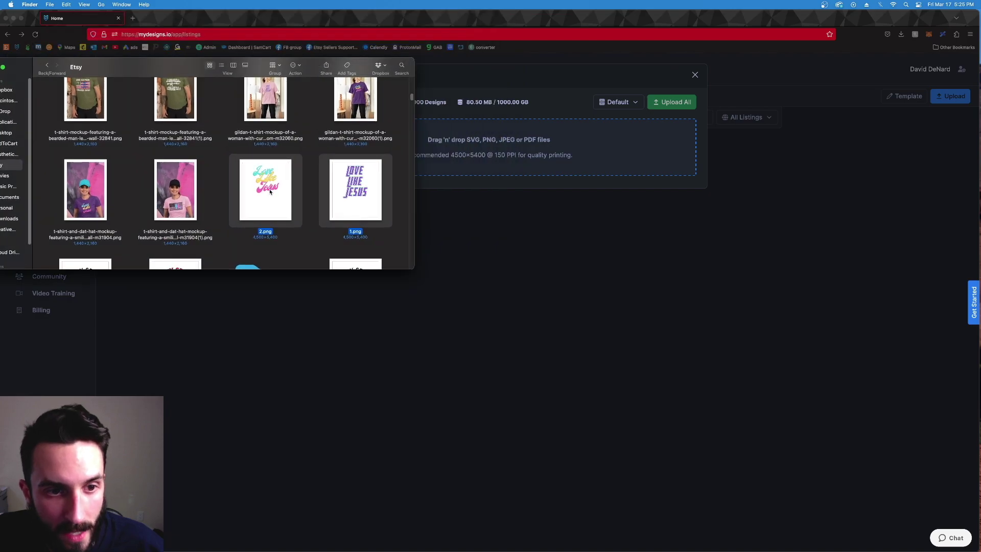
left_click_drag(269, 189, 473, 153)
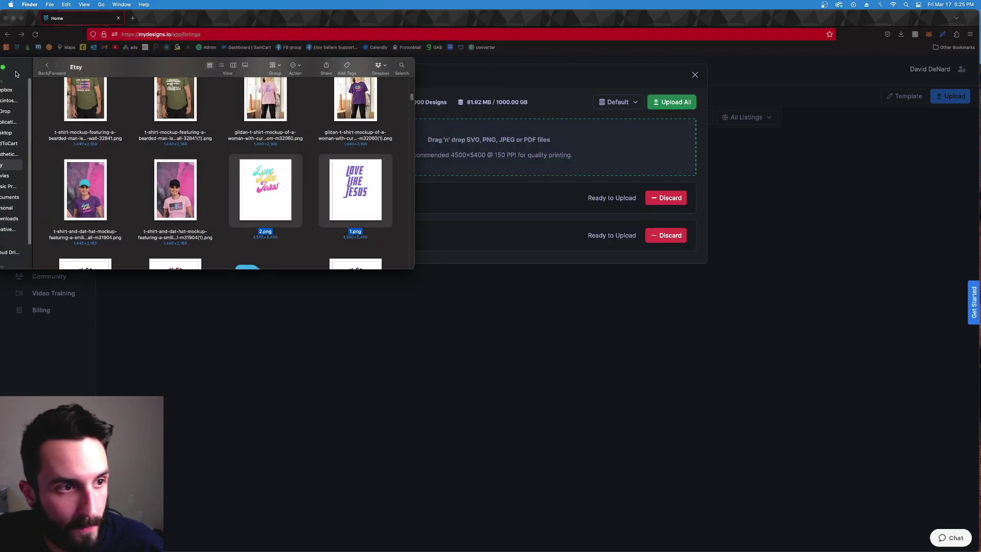
left_click_drag(17, 72, 85, 78)
left_click(57, 74)
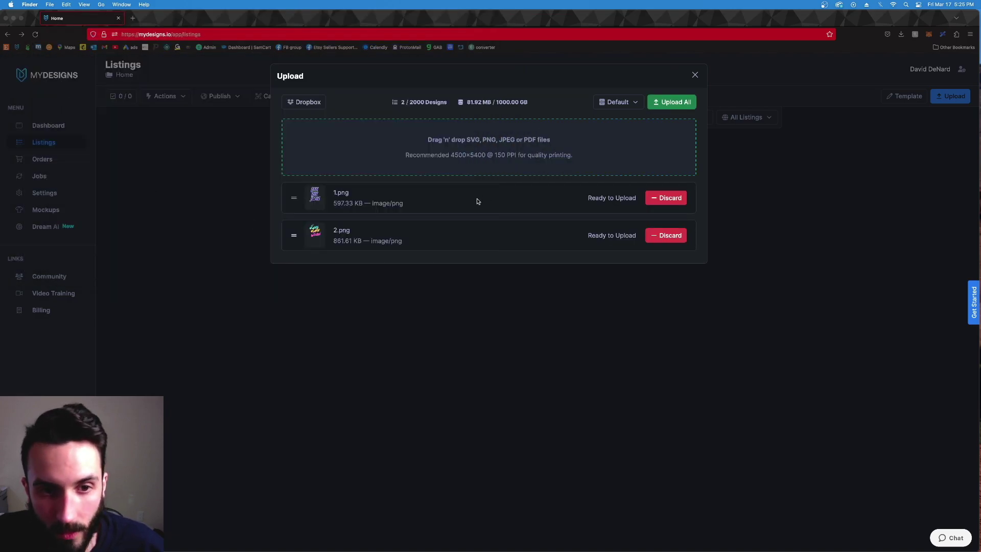
left_click(680, 103)
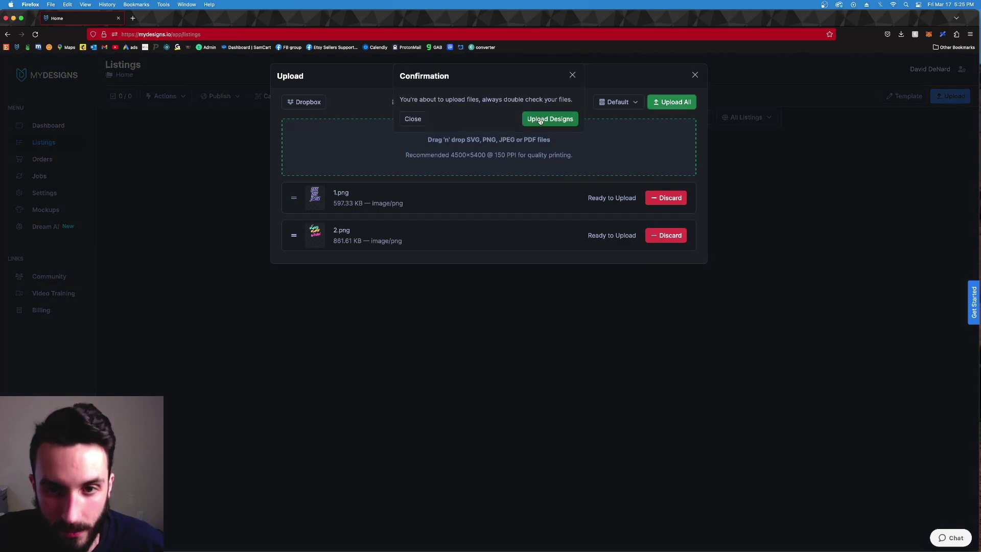
left_click(540, 120)
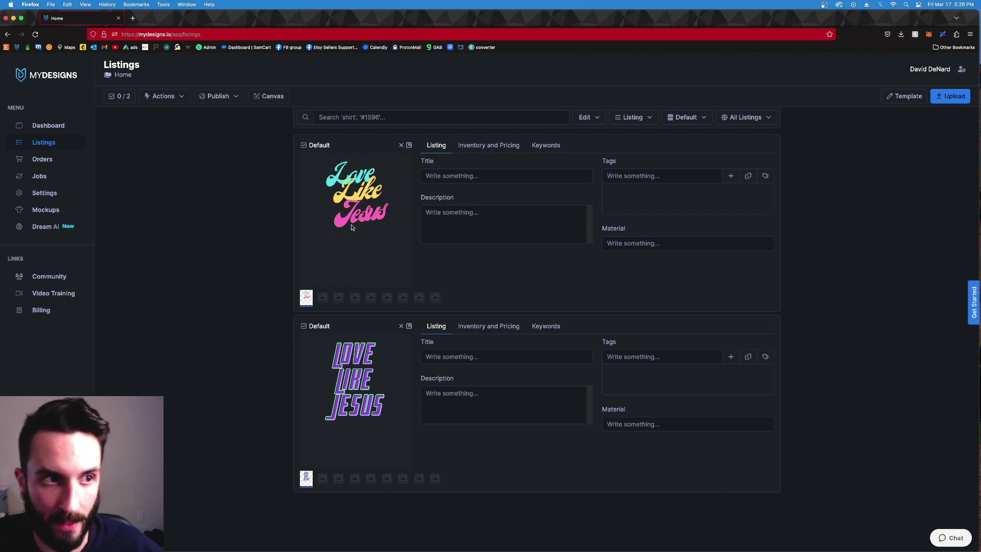
- Wait for both designs to finish uploading into two new Default listings
right_click(565, 285)
left_click(566, 286)
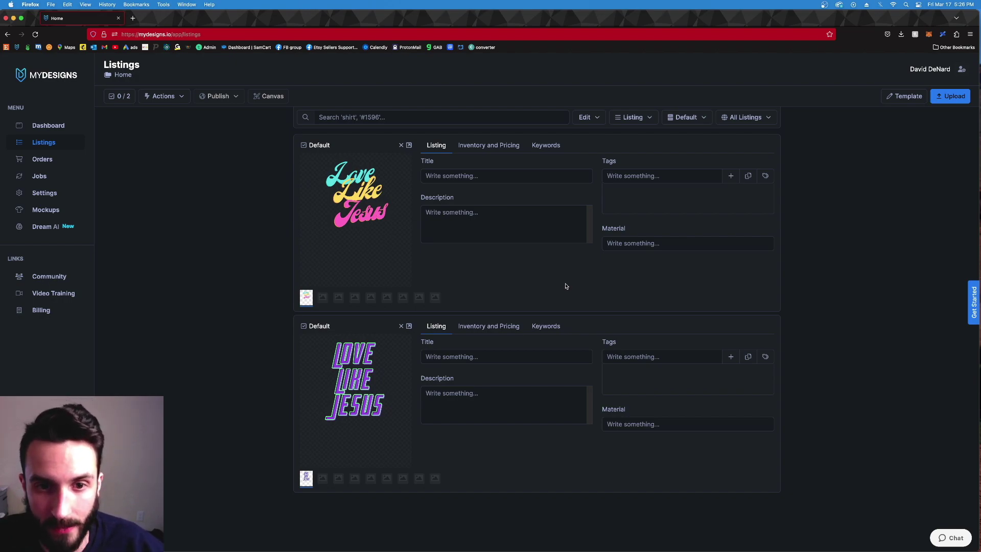
- Select both listings and give each the same typed description text, copied from the first
left_click(304, 146)
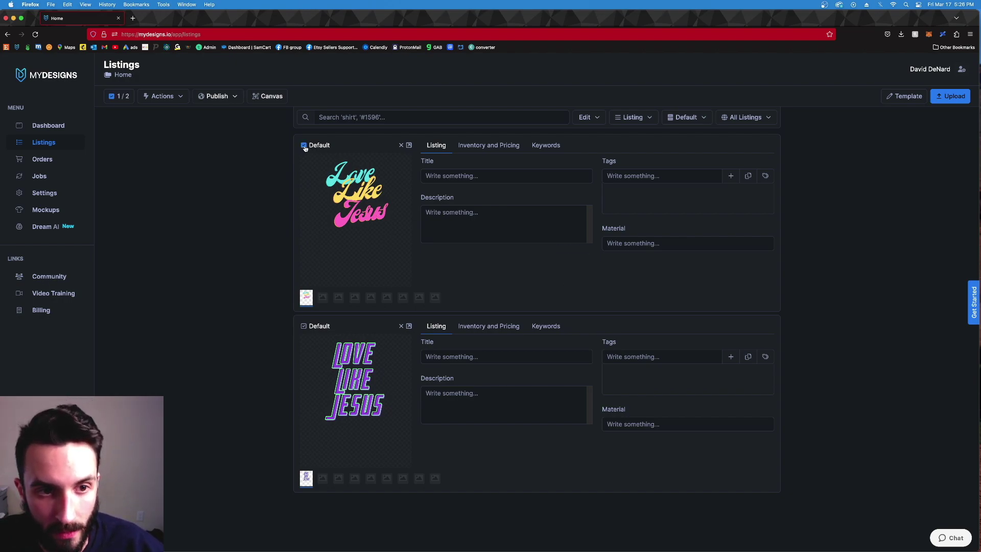
left_click(304, 326)
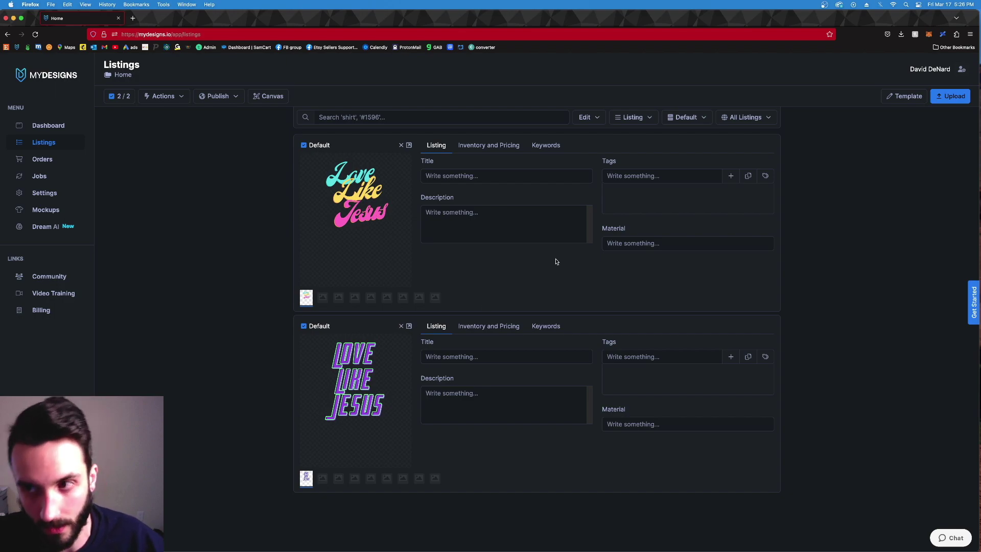
left_click(462, 229)
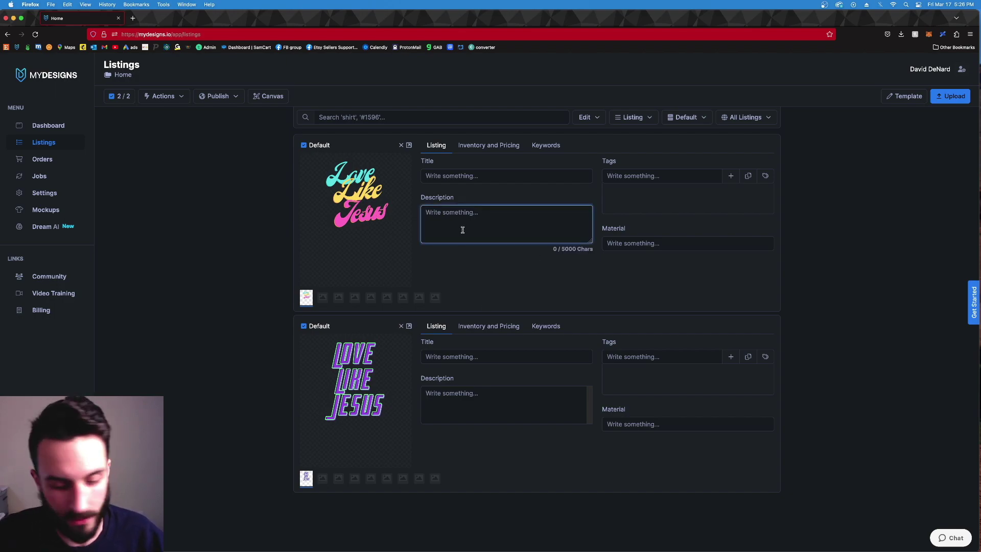
type("desscription")
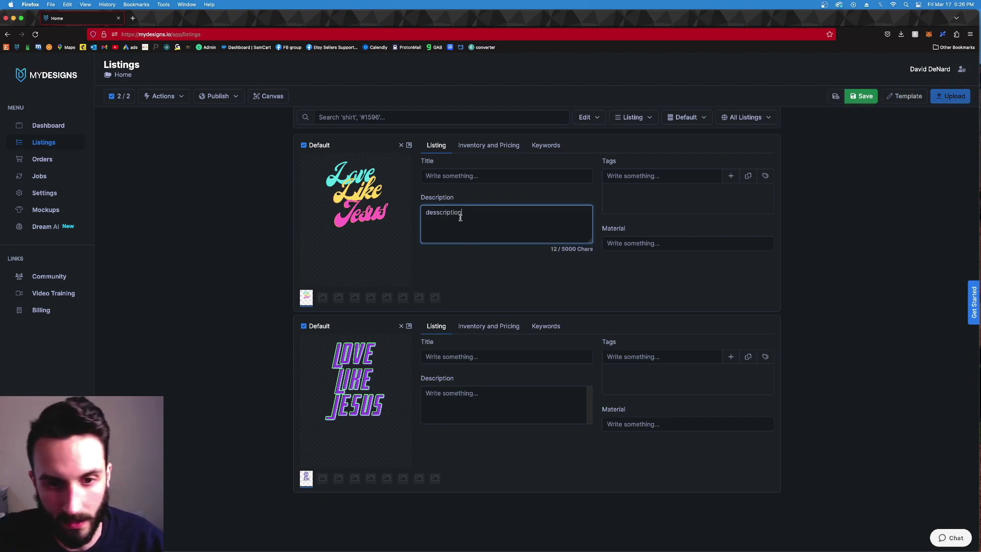
double_click(460, 218)
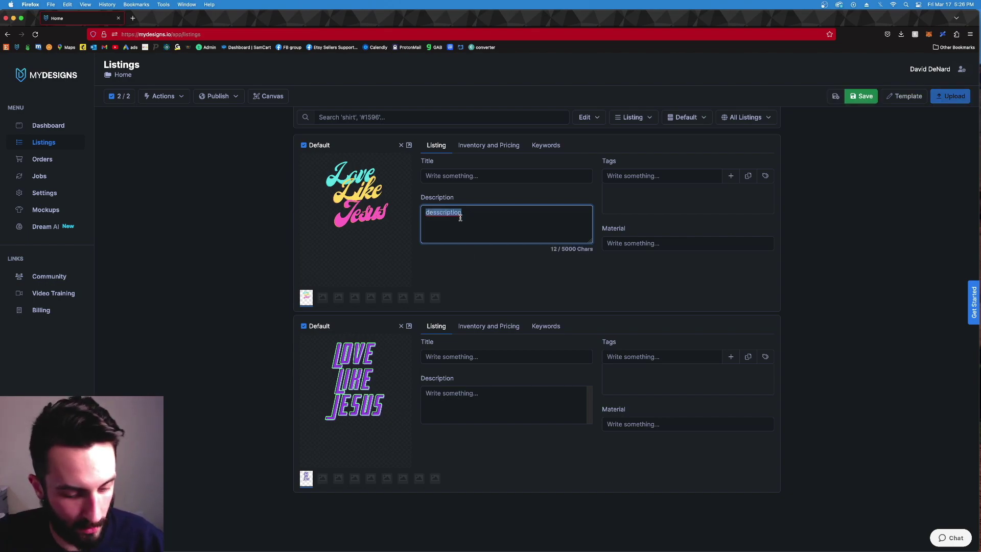
key("super+c")
left_click(459, 387)
key("super+v")
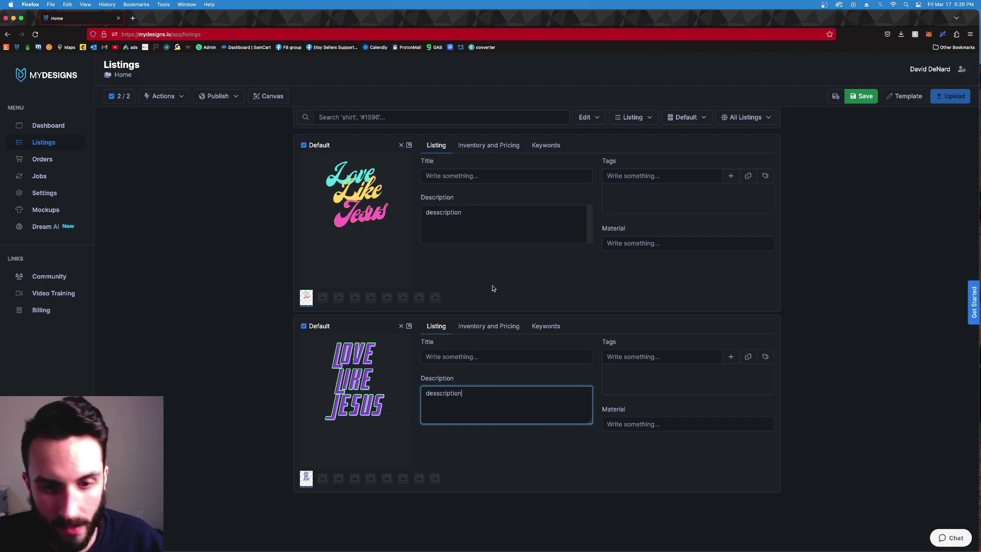
left_click(493, 284)
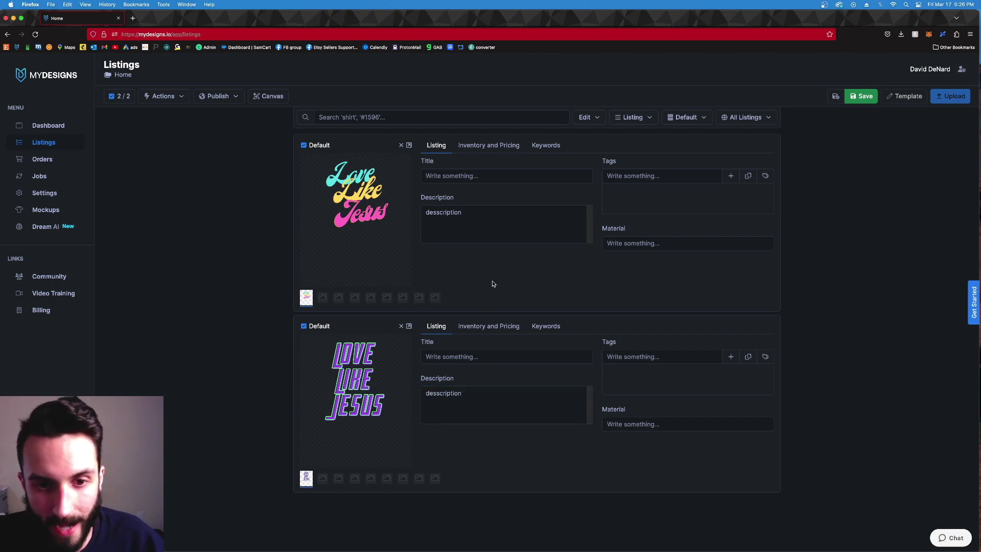
- Remove the extra 's' so both descriptions read 'description'
left_click(435, 215)
key("BackSpace")
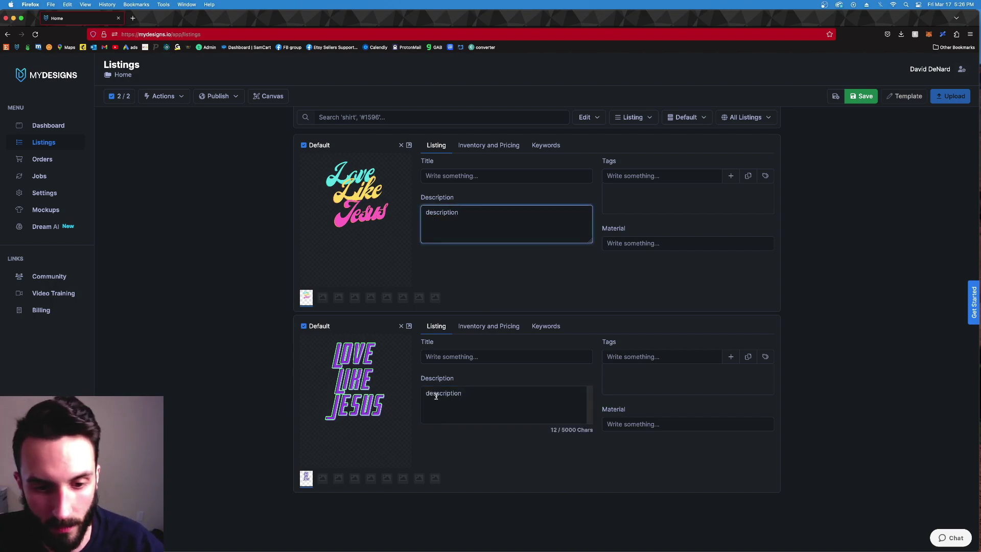
left_click(435, 396)
key("BackSpace")
left_click(501, 265)
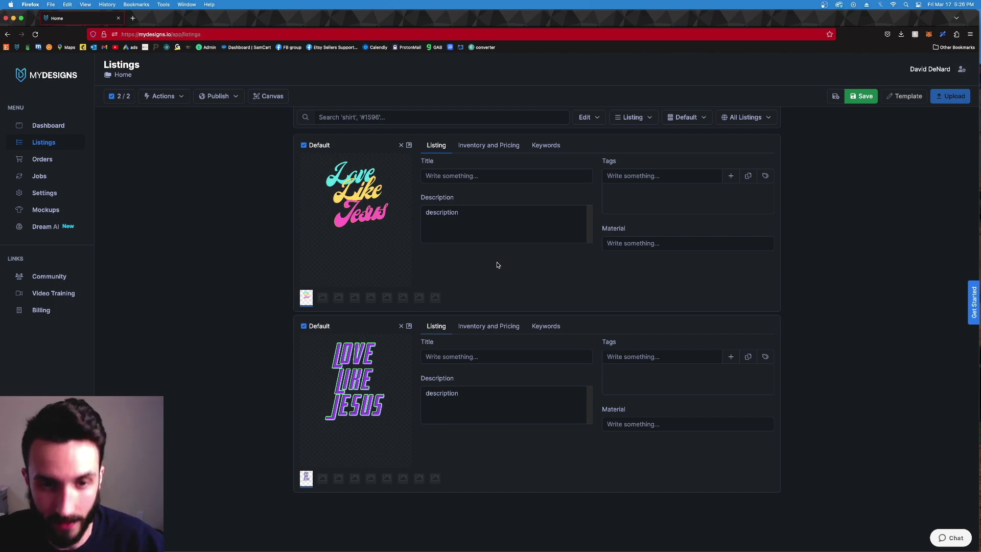
- Title both listings 'Jesus Christ Christian T Shirt', copying the first title into the second
left_click(492, 232)
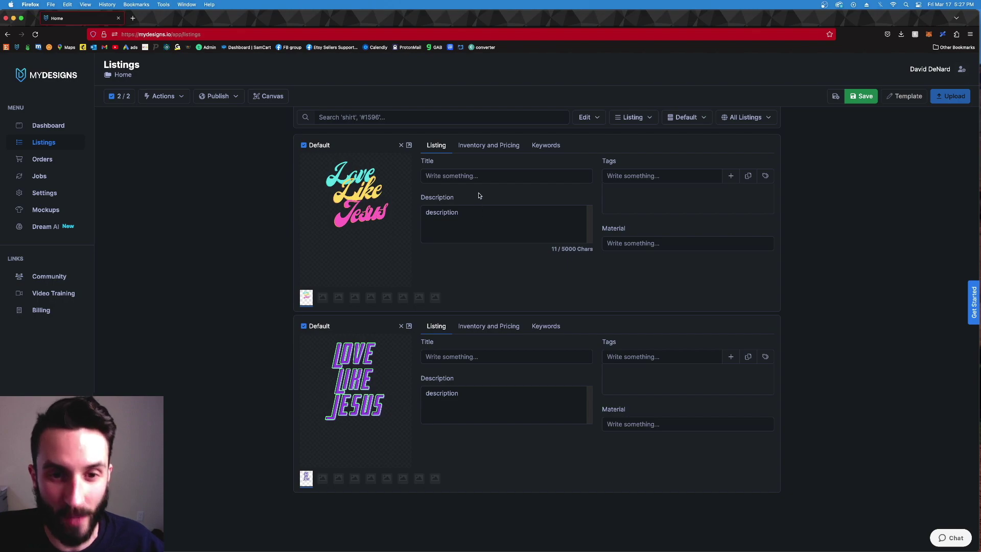
left_click(477, 177)
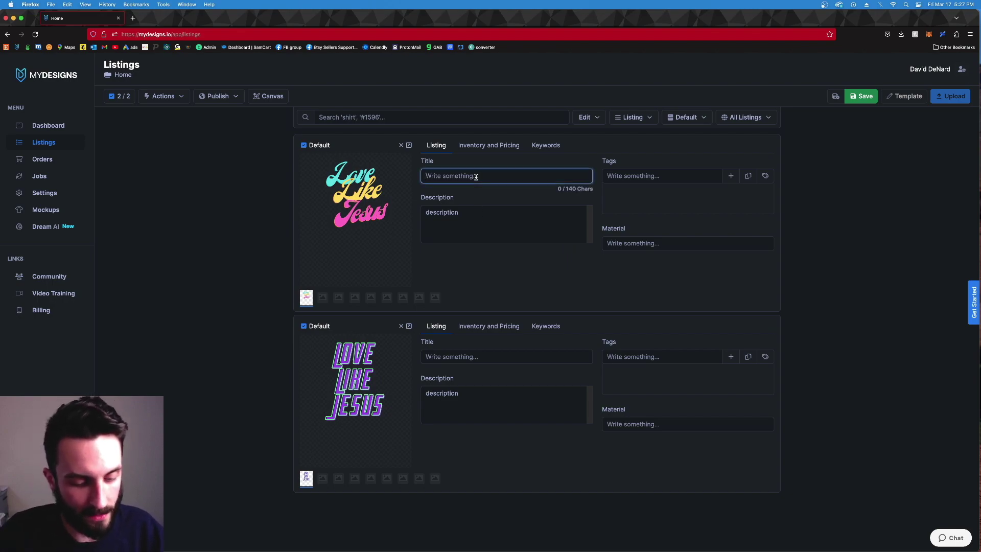
type("Jeus")
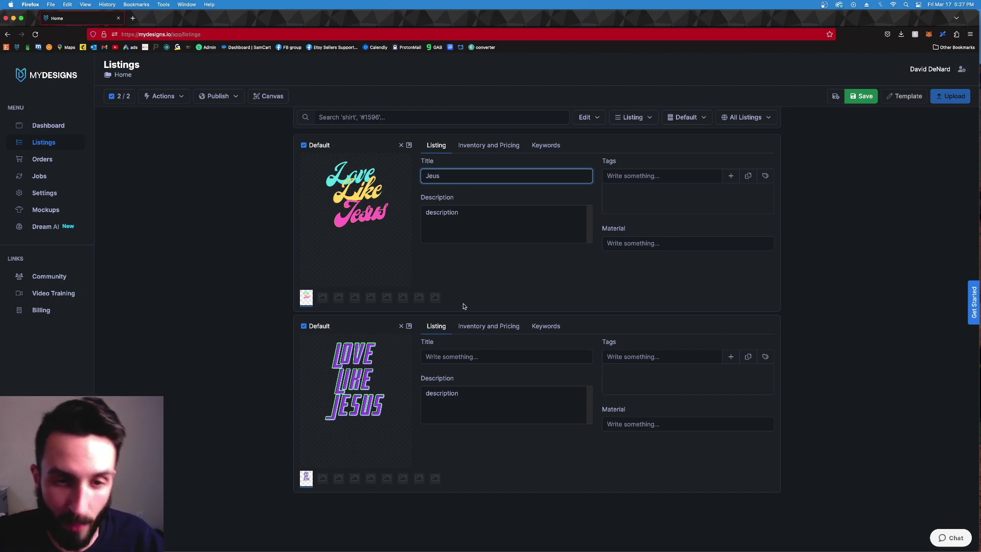
key("BackSpace")
key("BackSpace")
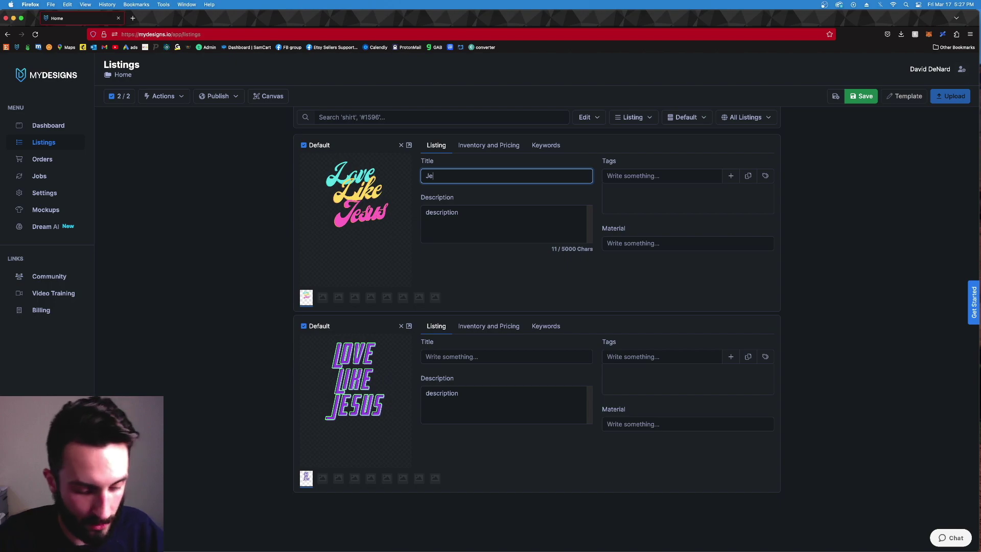
type("sus Christ")
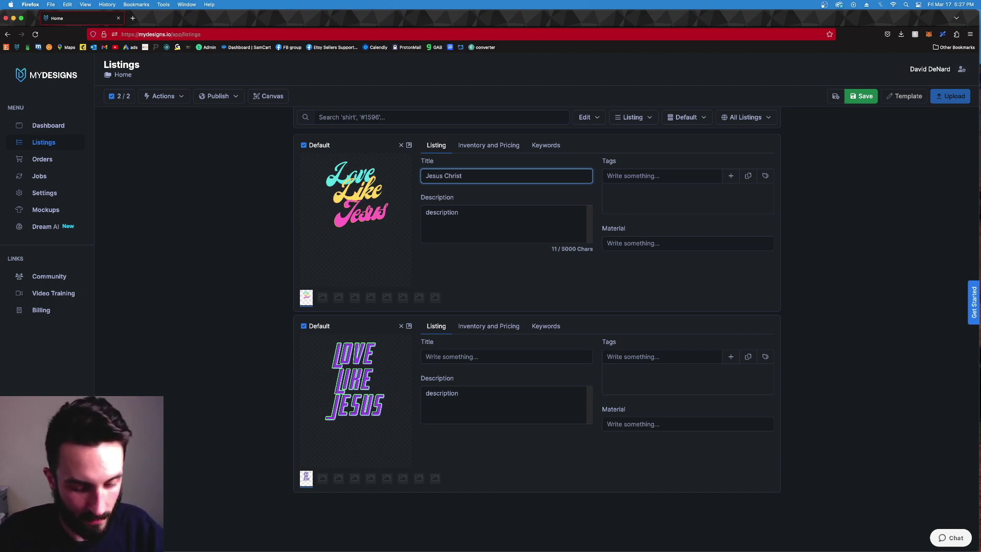
type(" Christian")
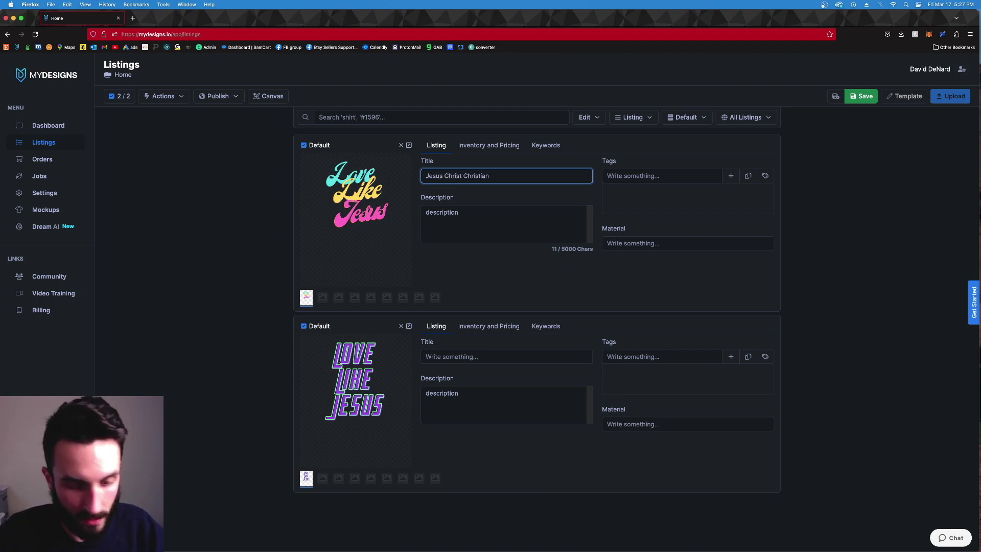
type(" T")
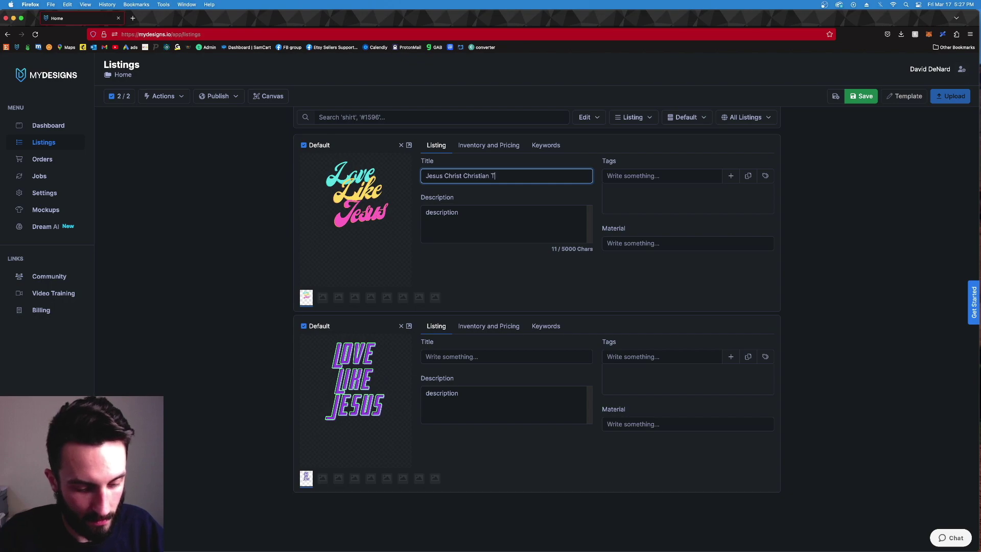
type(" Shirt")
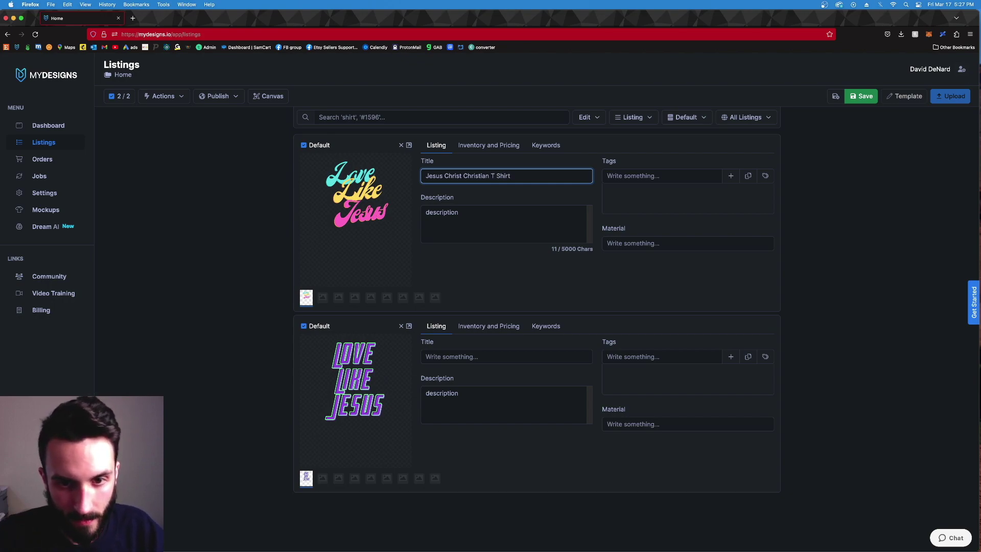
triple_click(538, 177)
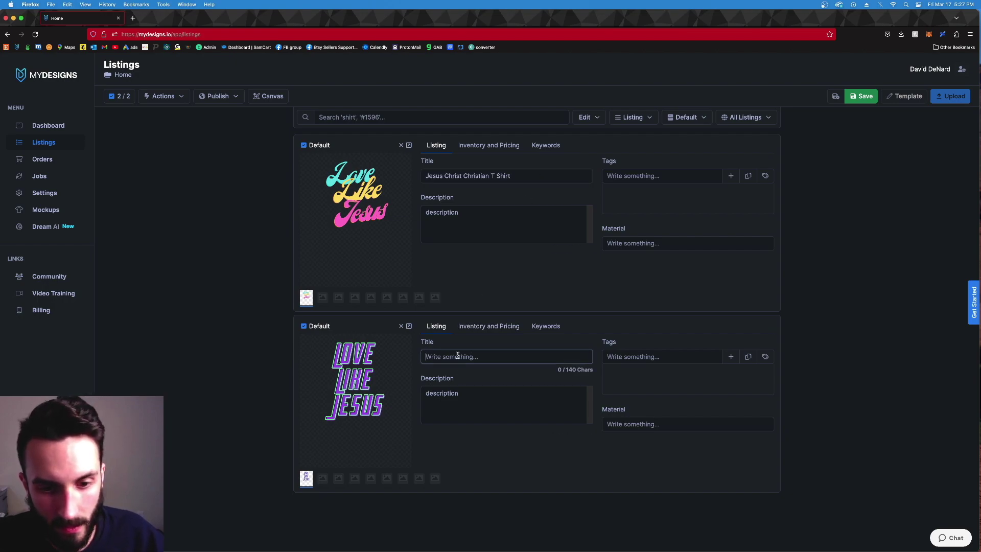
key("super+v")
left_click(515, 270)
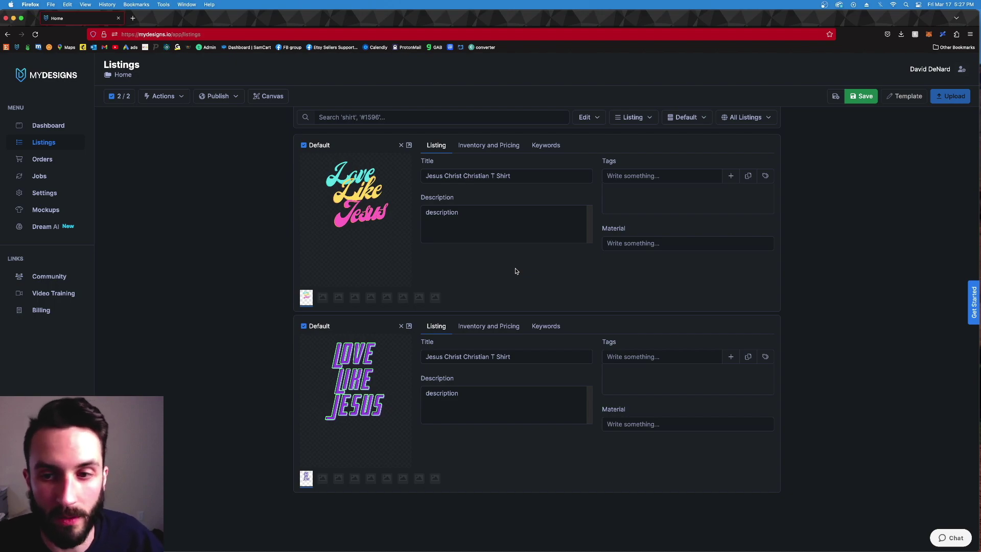
- Add a comma after 'Christ' in both titles and save the listings
left_click(463, 177)
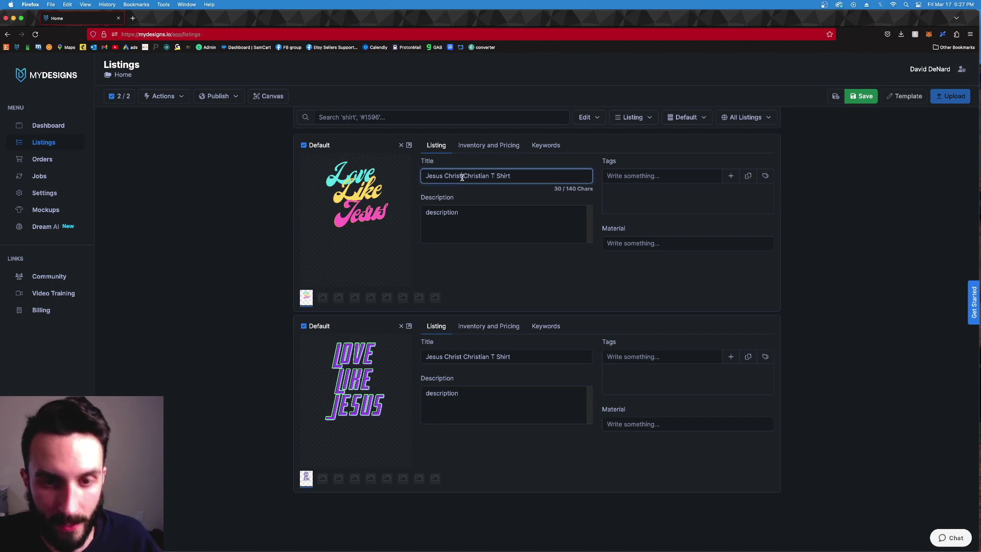
type(",")
left_click(456, 356)
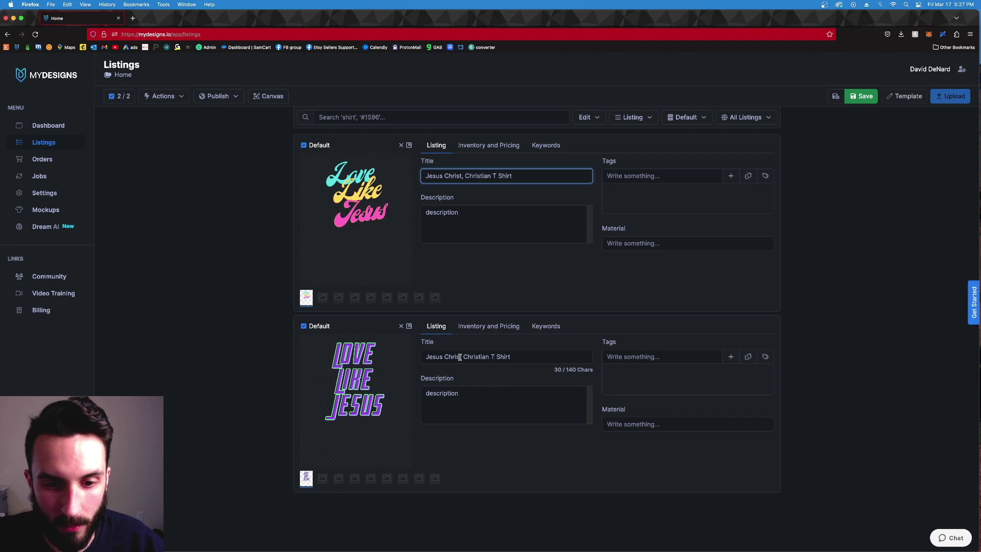
type(",")
left_click(506, 399)
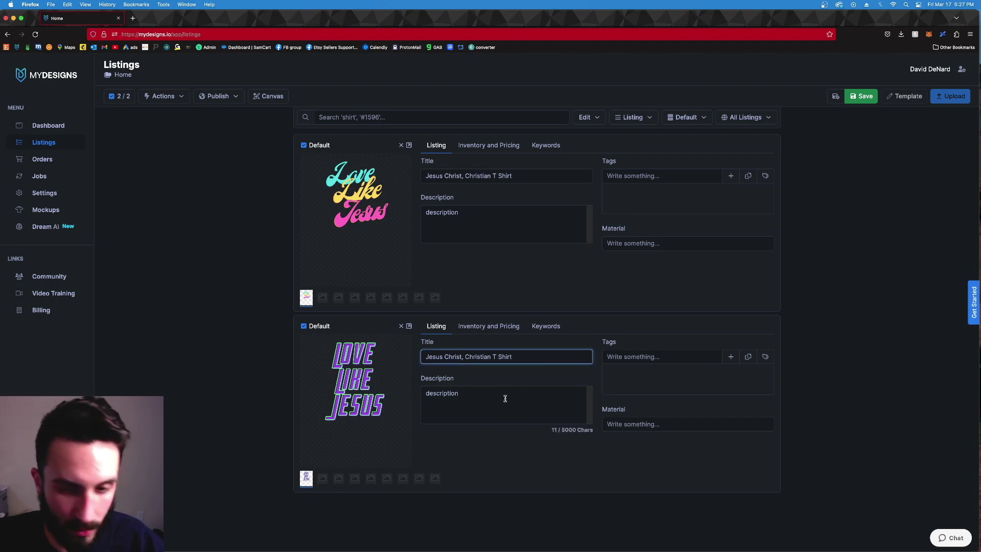
left_click(542, 262)
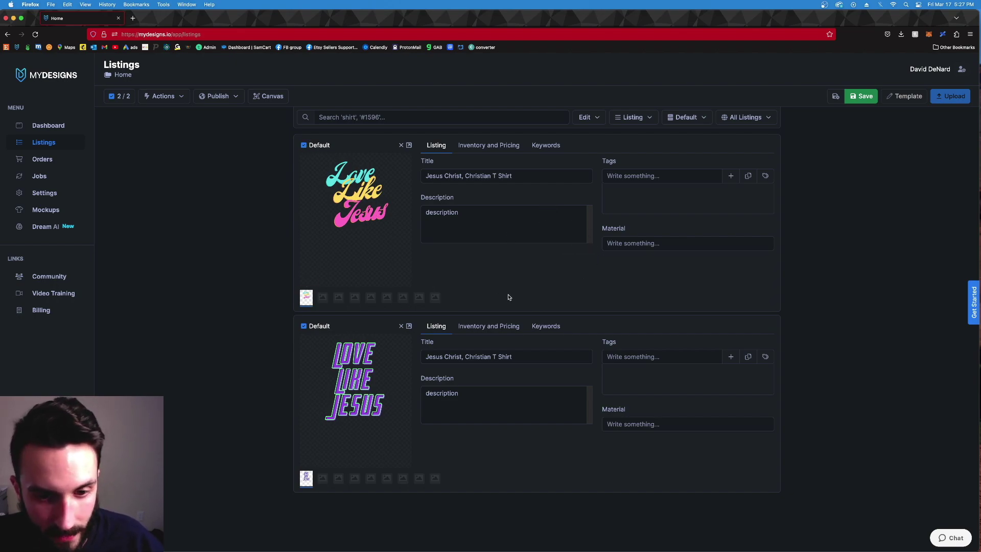
left_click(860, 96)
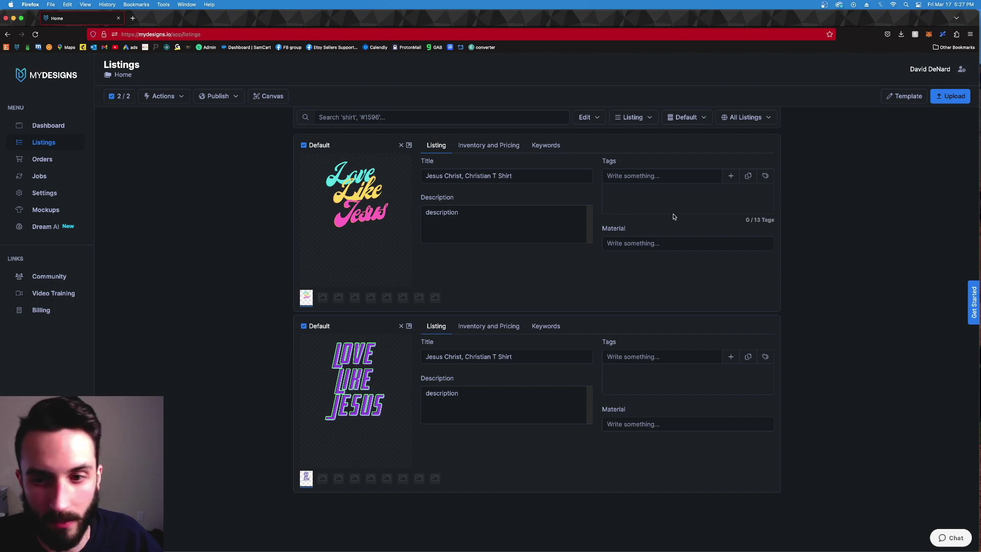
- Run Phraser AI on both listings (Title keyword field, T-Shirt type) to regenerate titles and tags
left_click(166, 100)
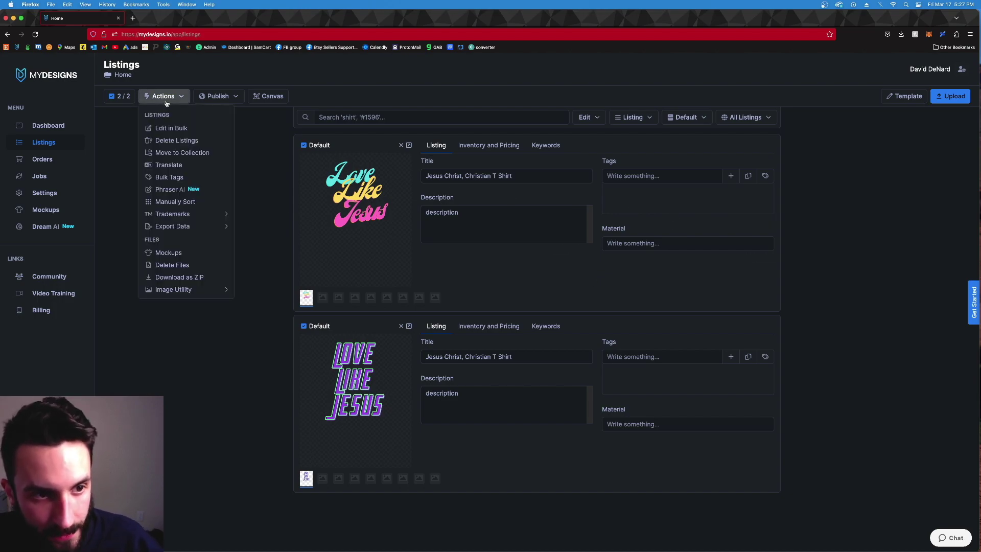
left_click(173, 196)
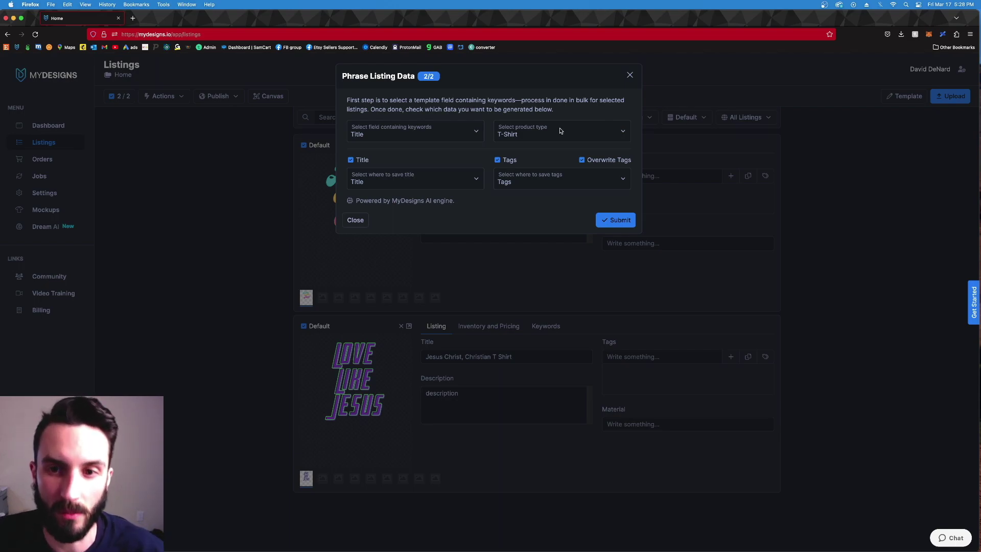
left_click(620, 221)
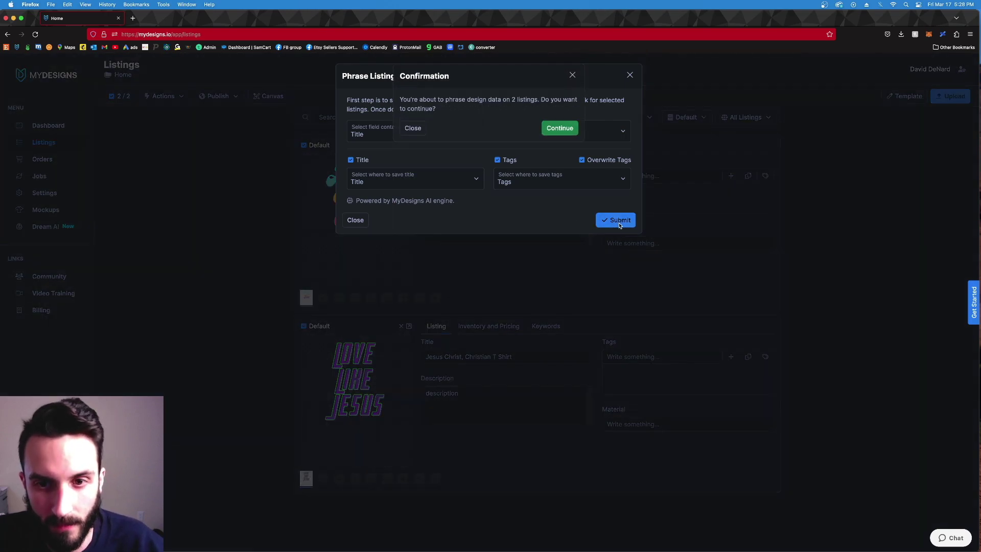
left_click(559, 129)
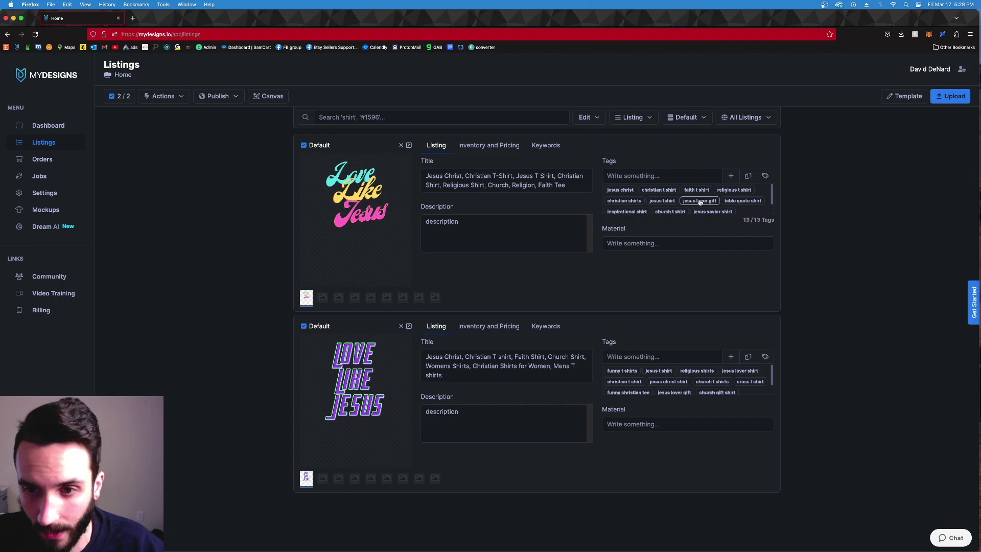
- Scroll through each listing's Tags box to review the 13 generated tags and AI titles
scroll(684, 209, "down", 2)
scroll(683, 204, "up", 2)
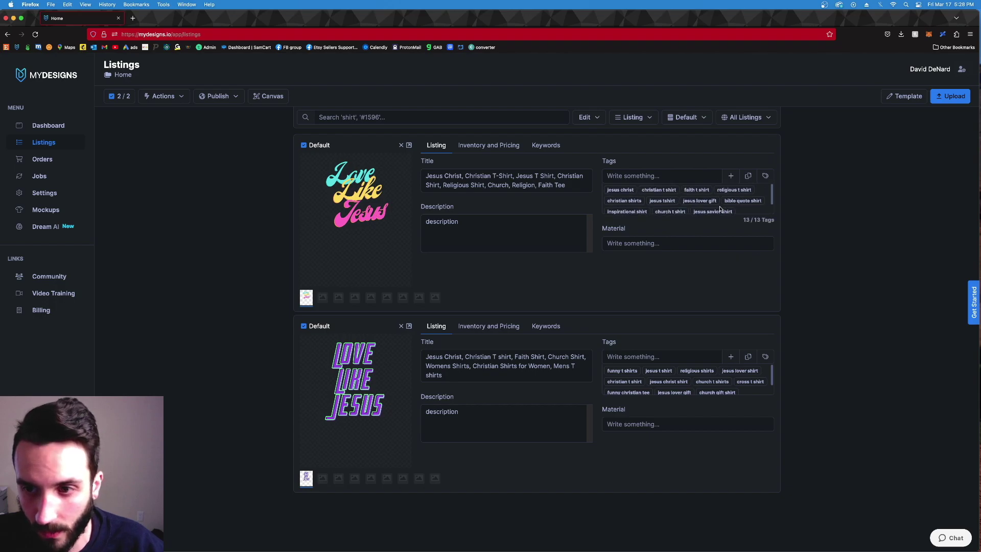
scroll(668, 383, "down", 2)
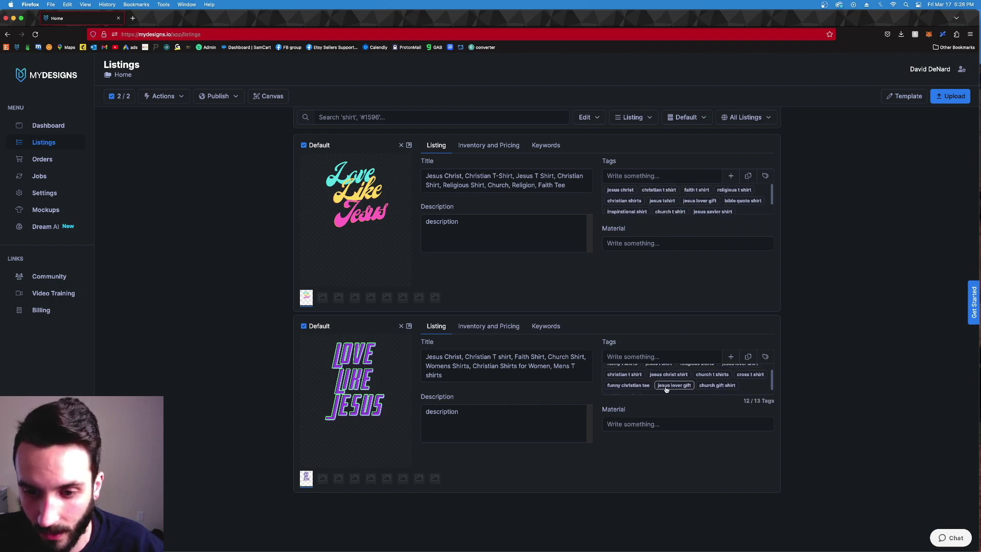
scroll(723, 385, "up", 2)
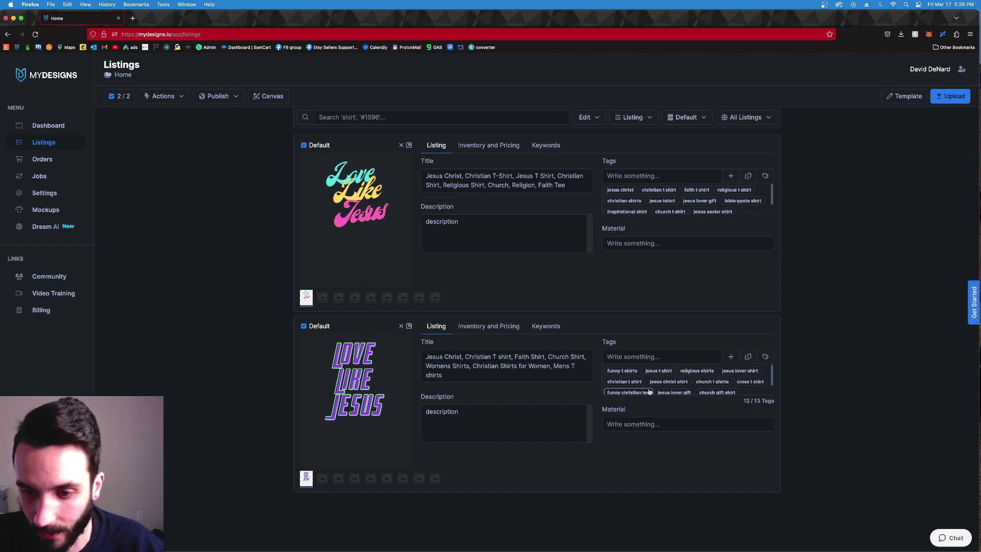
scroll(745, 383, "down", 2)
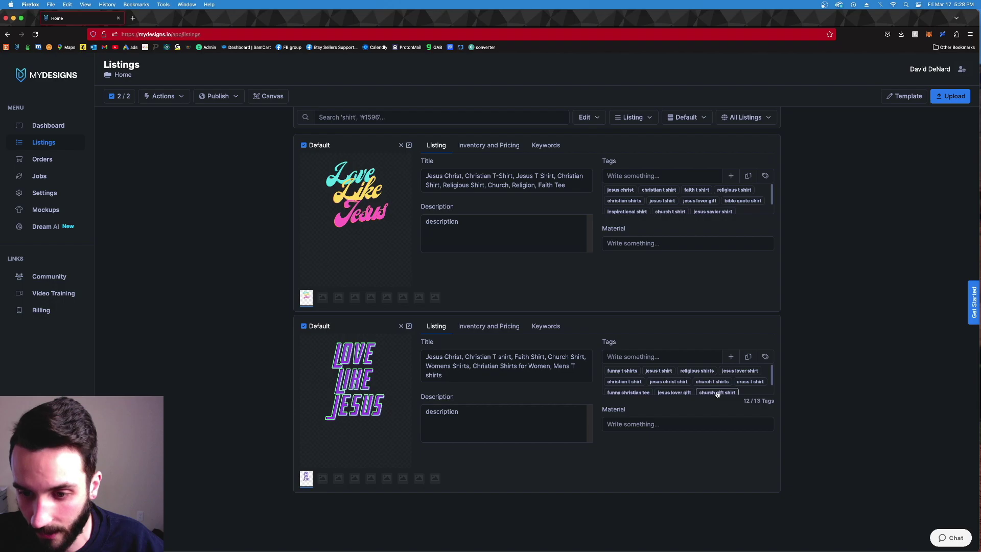
scroll(678, 389, "up", 1)
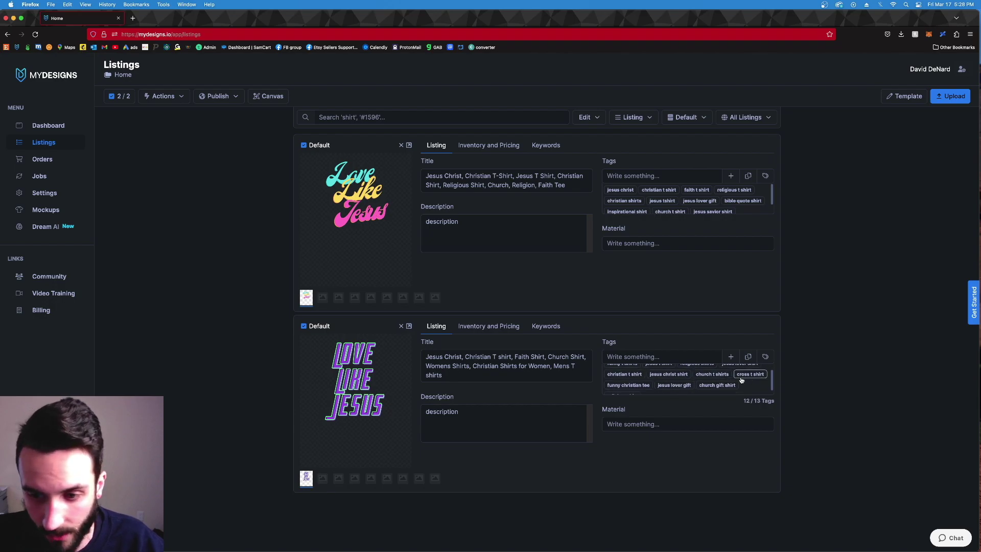
scroll(740, 381, "down", 1)
scroll(654, 390, "up", 2)
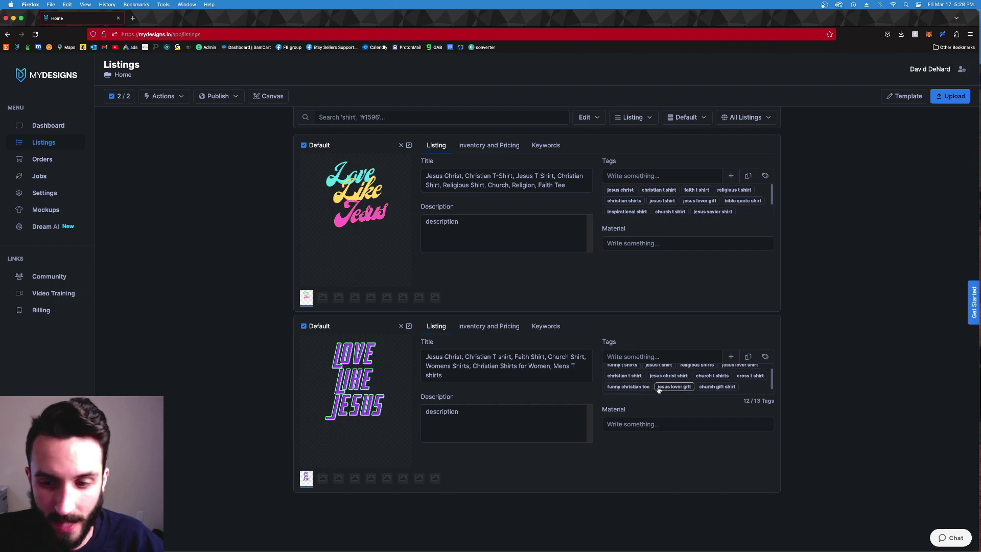
right_click(616, 282)
left_click(594, 273)
right_click(593, 273)
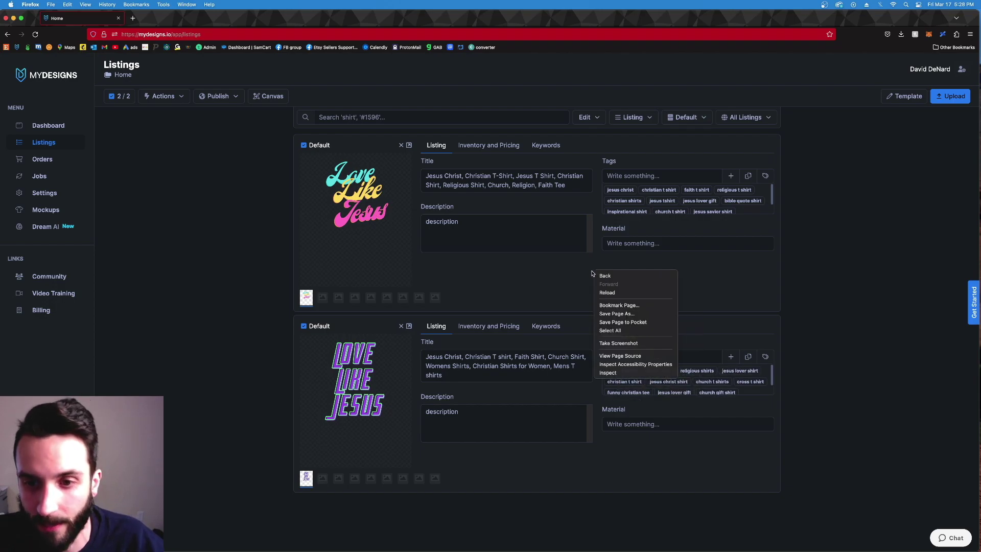
left_click(592, 274)
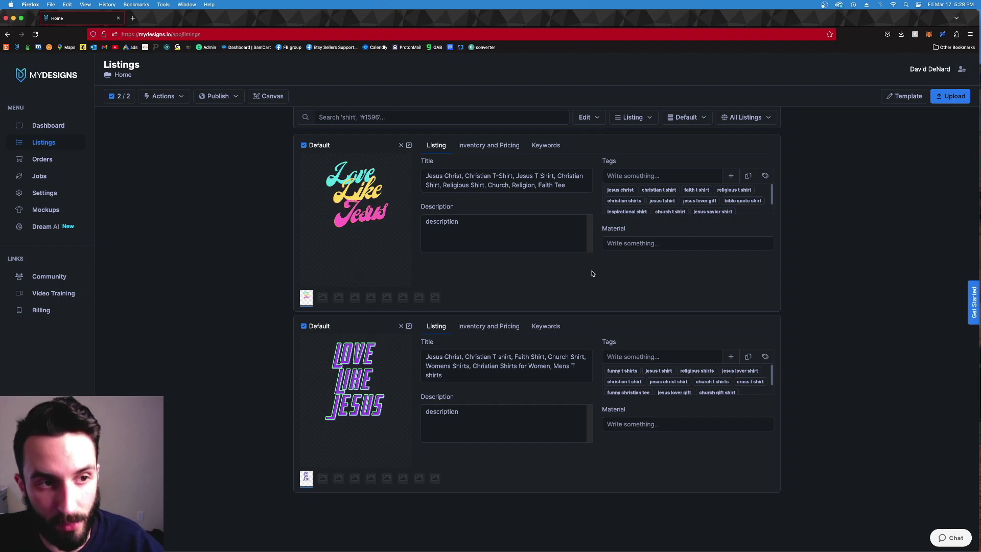
scroll(674, 196, "down", 2)
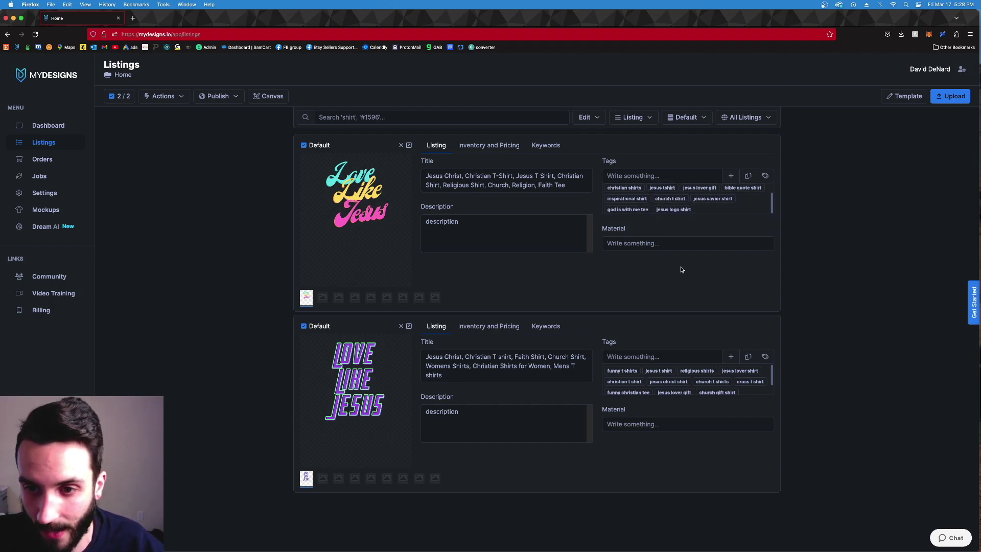
scroll(676, 201, "up", 2)
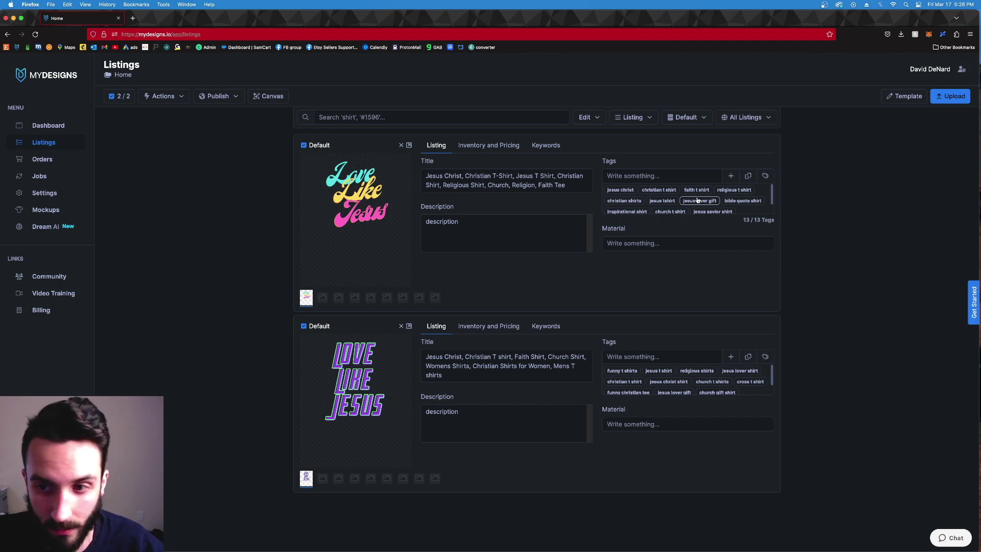
right_click(657, 268)
key("Escape")
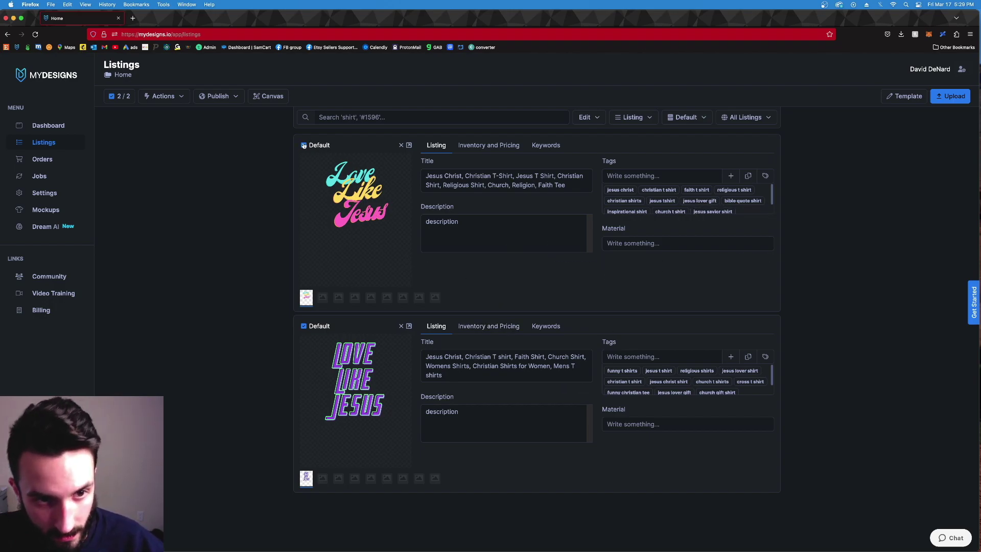
left_click(170, 99)
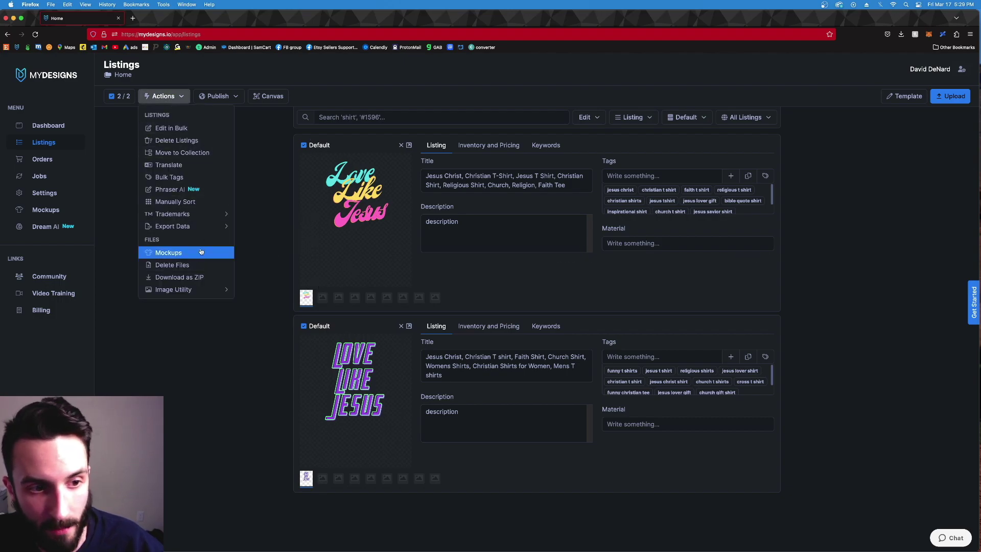
- Preview GILDAN 64000 MODEL, MODEL 01 and 64000 BACK mockups, then settle on the black GILDAN 64000 MODEL
left_click(170, 253)
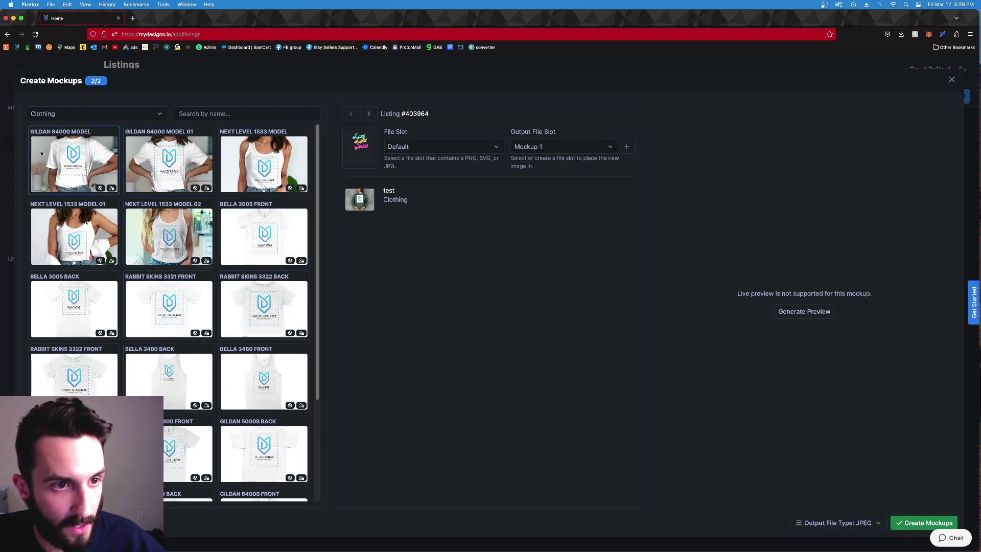
left_click(90, 173)
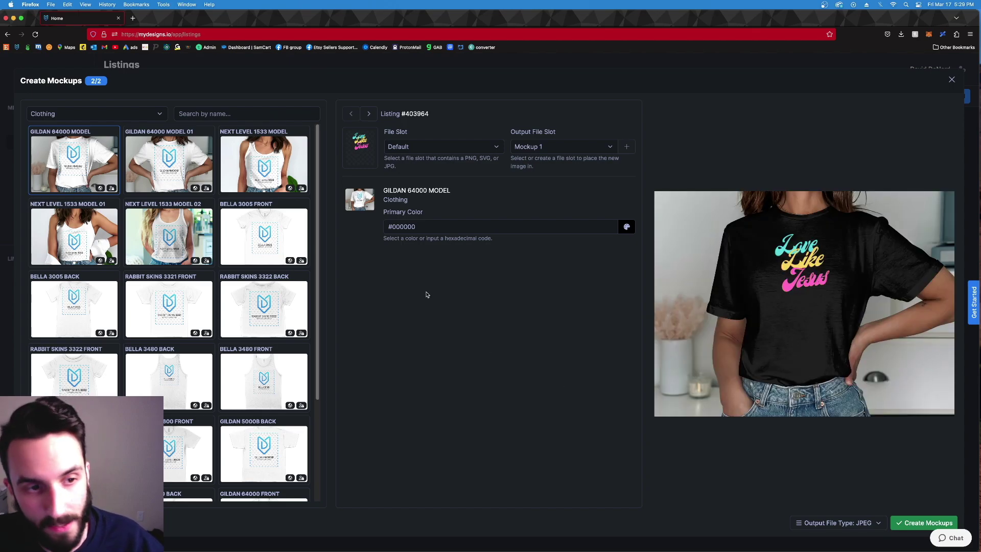
left_click(172, 194)
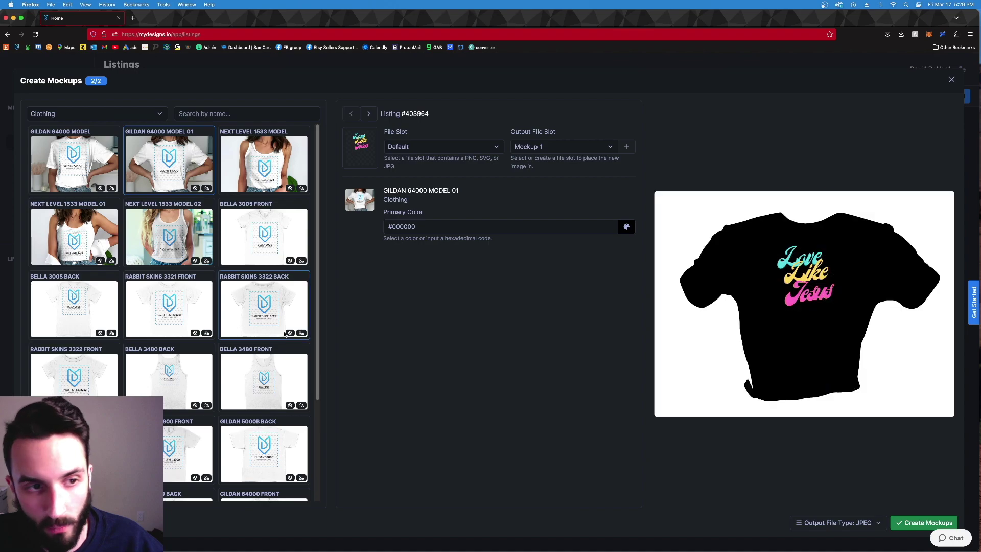
scroll(141, 346, "down", 3)
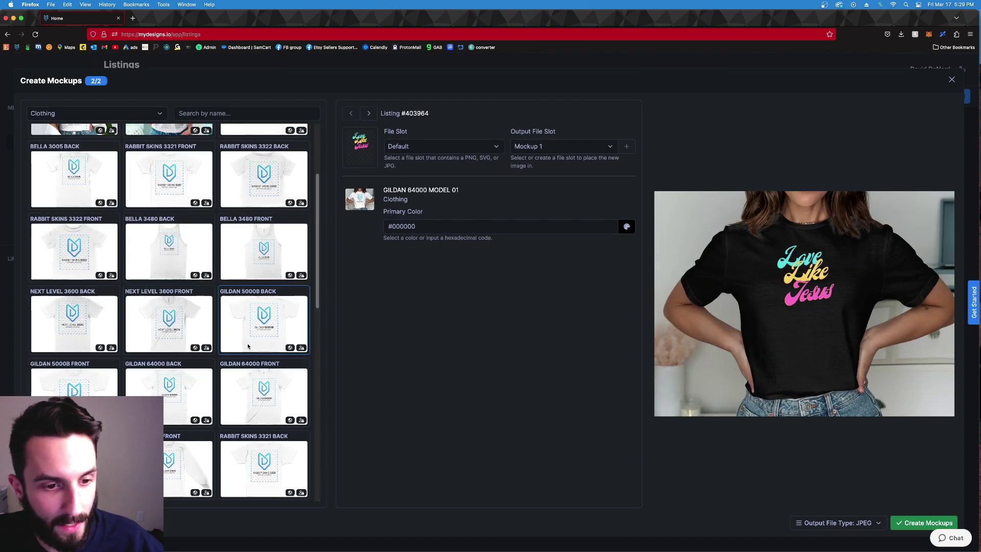
left_click(194, 385)
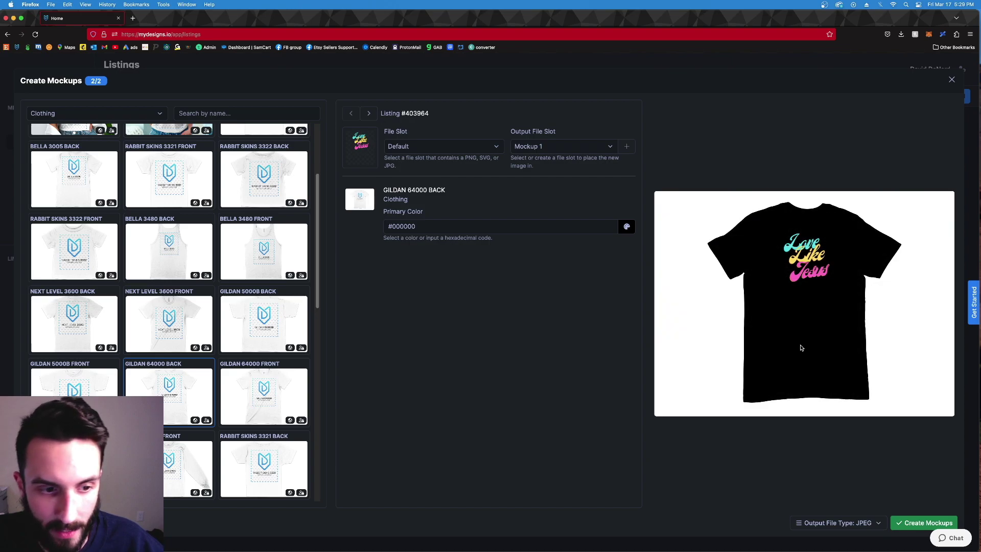
scroll(173, 375, "down", 5)
scroll(172, 375, "up", 10)
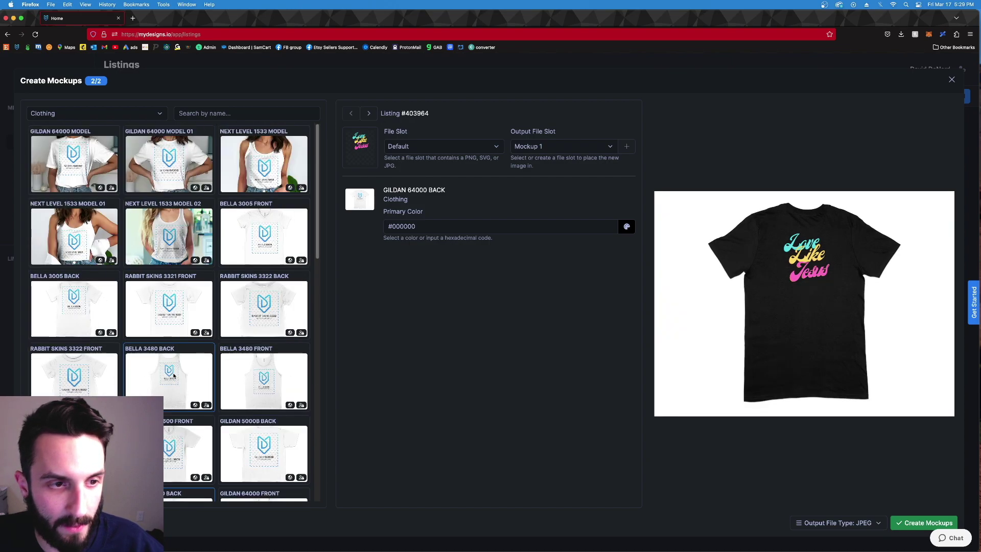
left_click(75, 163)
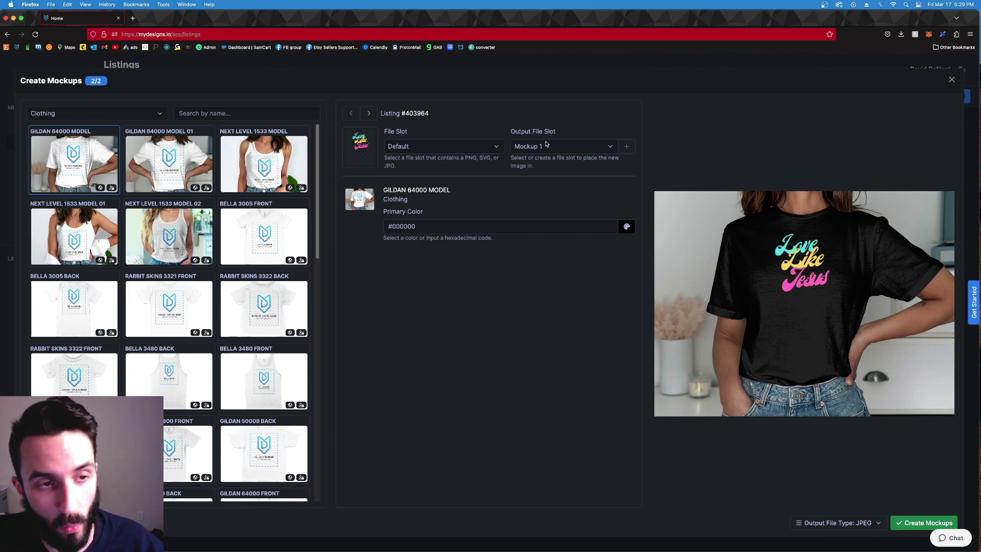
right_click(479, 297)
key("Escape")
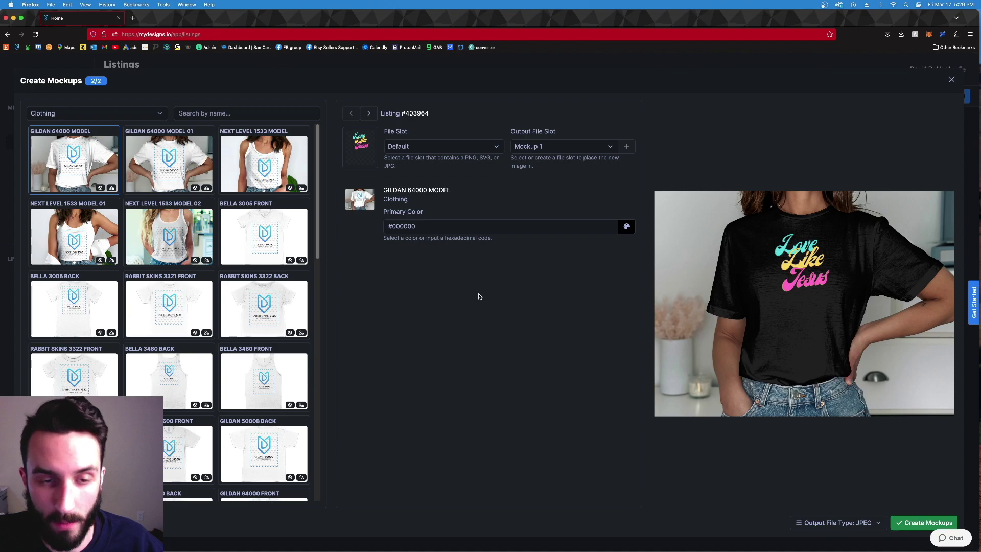
left_click(561, 146)
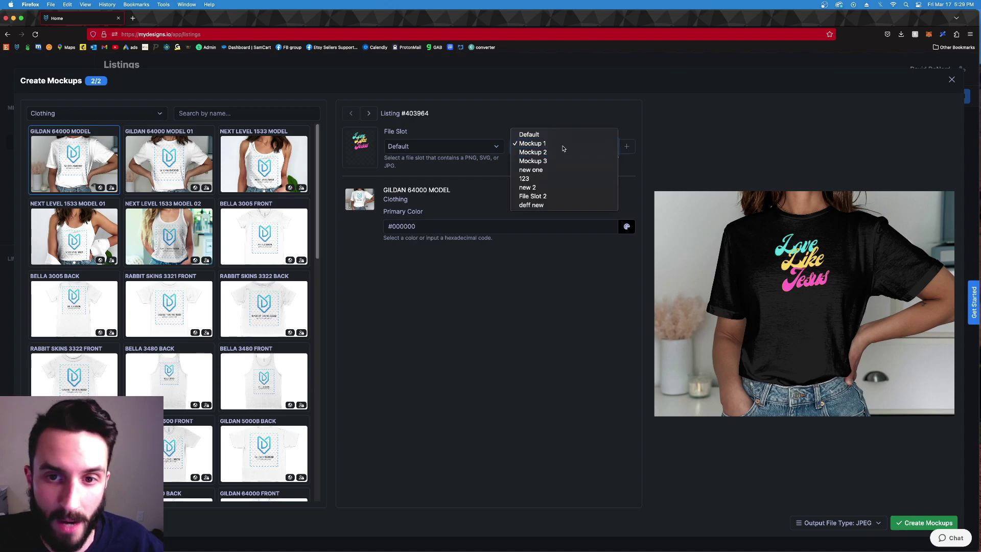
left_click(565, 149)
left_click(476, 311)
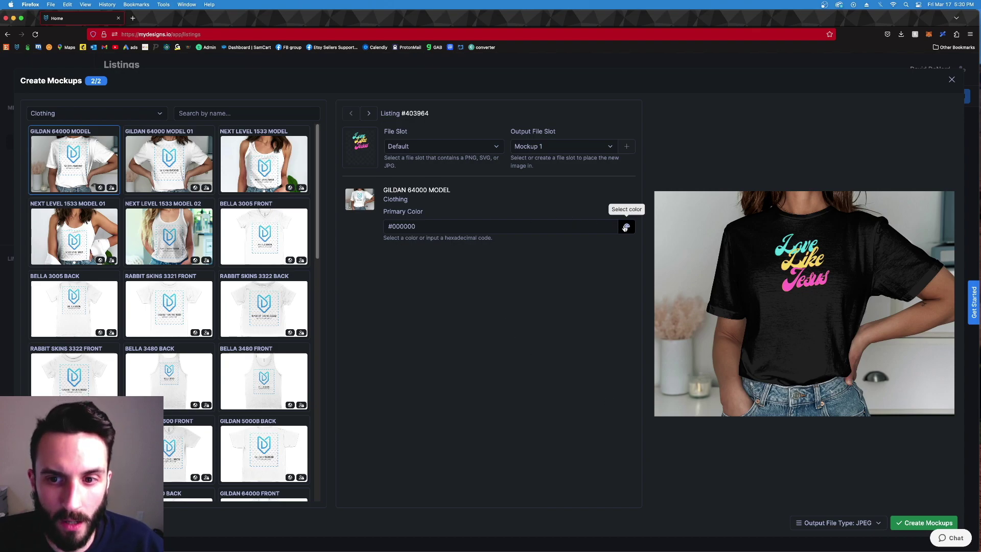
left_click(626, 227)
left_click(512, 263)
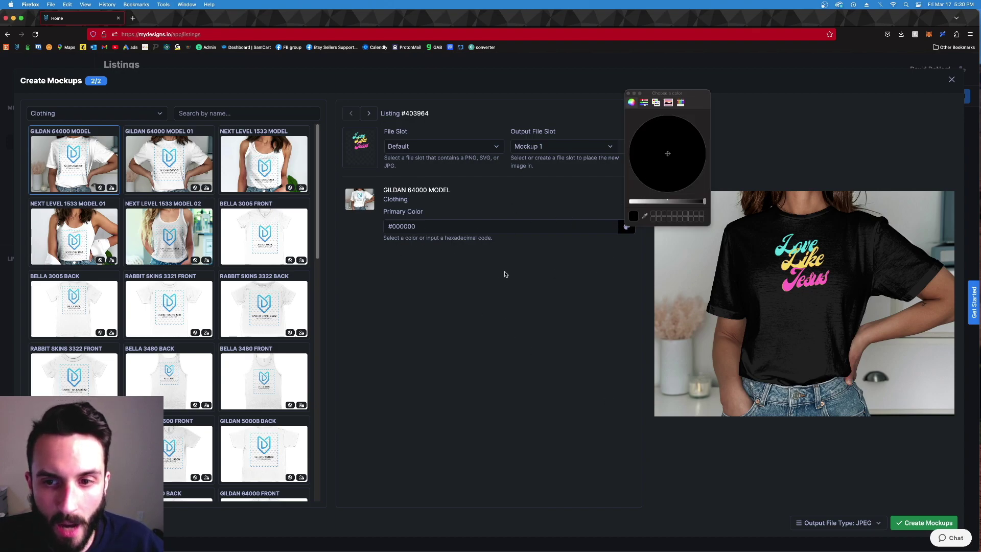
left_click(628, 93)
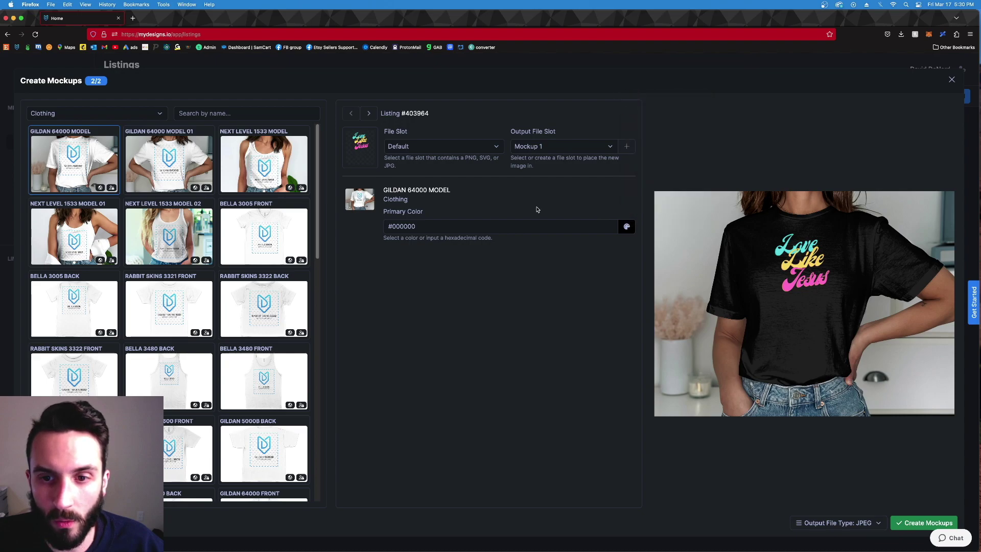
left_click(431, 227)
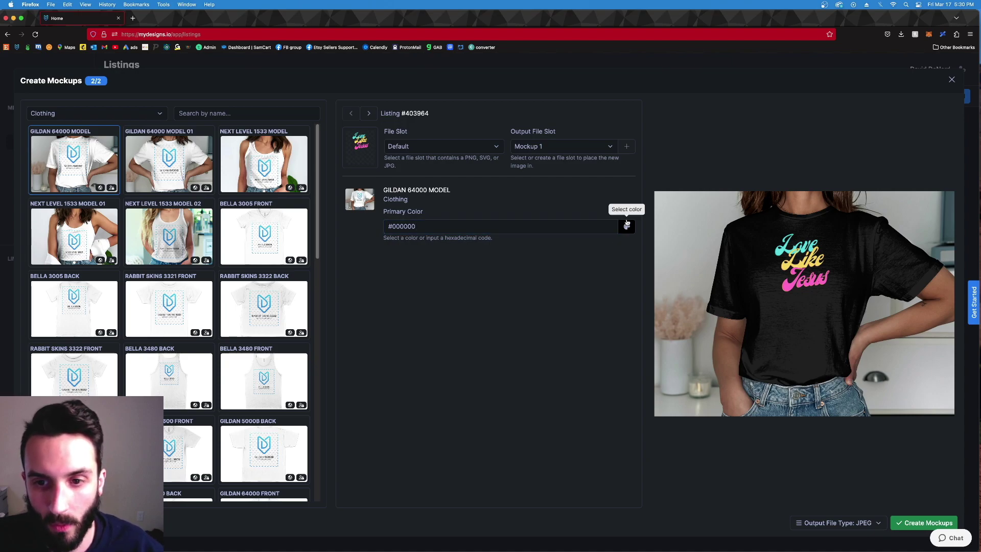
left_click(627, 227)
left_click(590, 260)
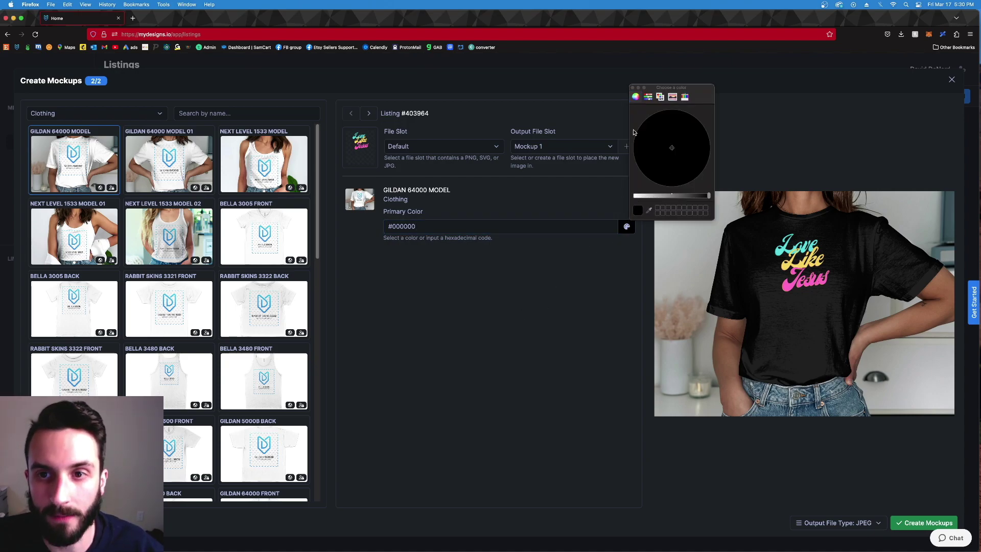
left_click(633, 87)
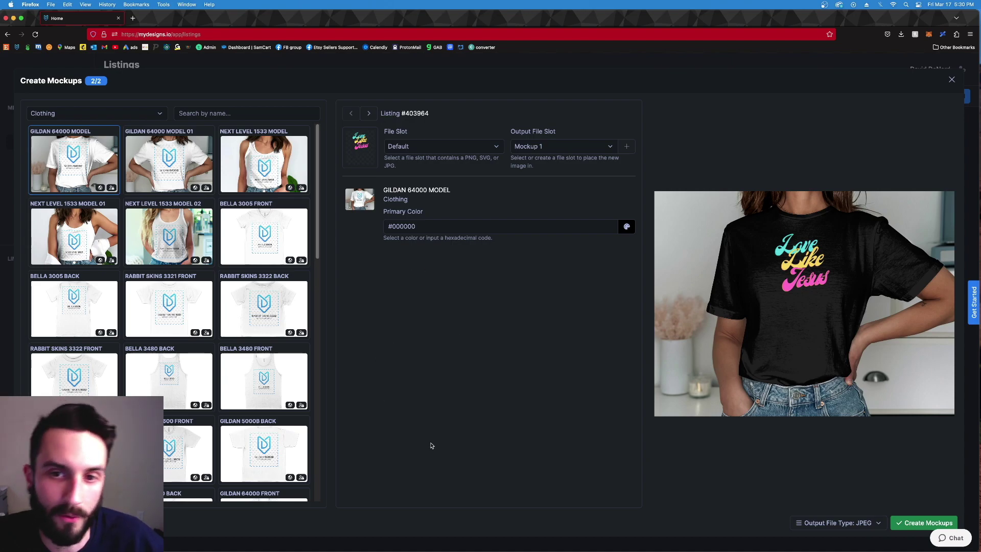
left_click(570, 147)
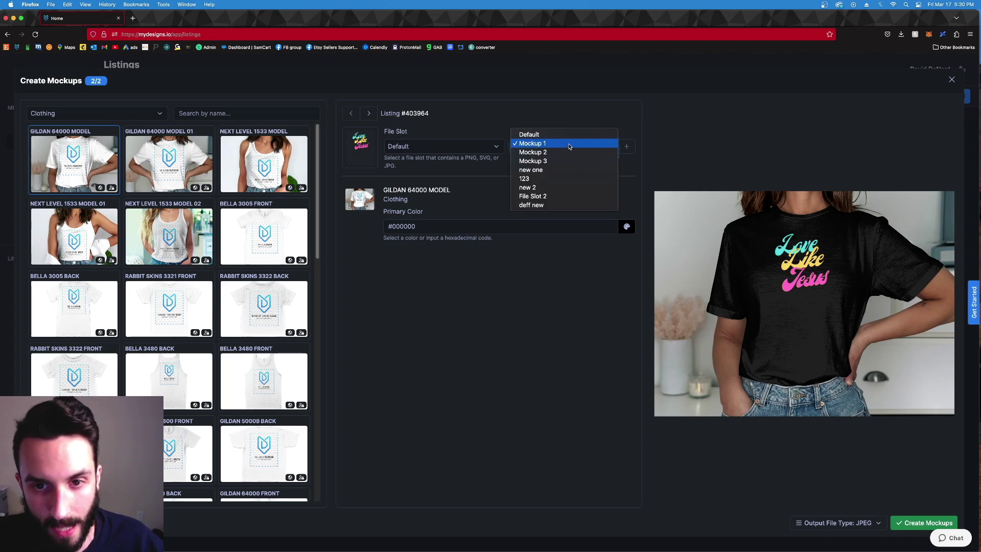
left_click(570, 146)
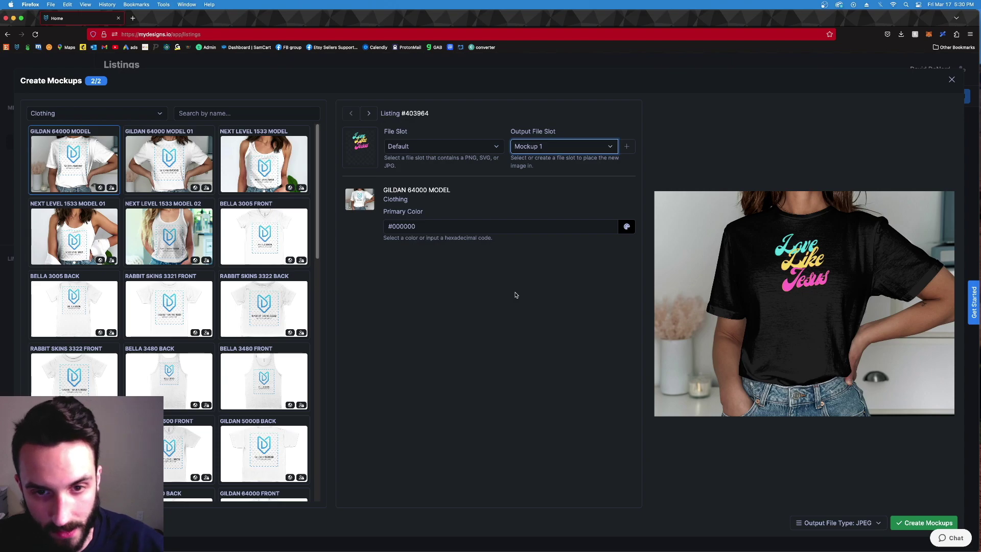
left_click(574, 147)
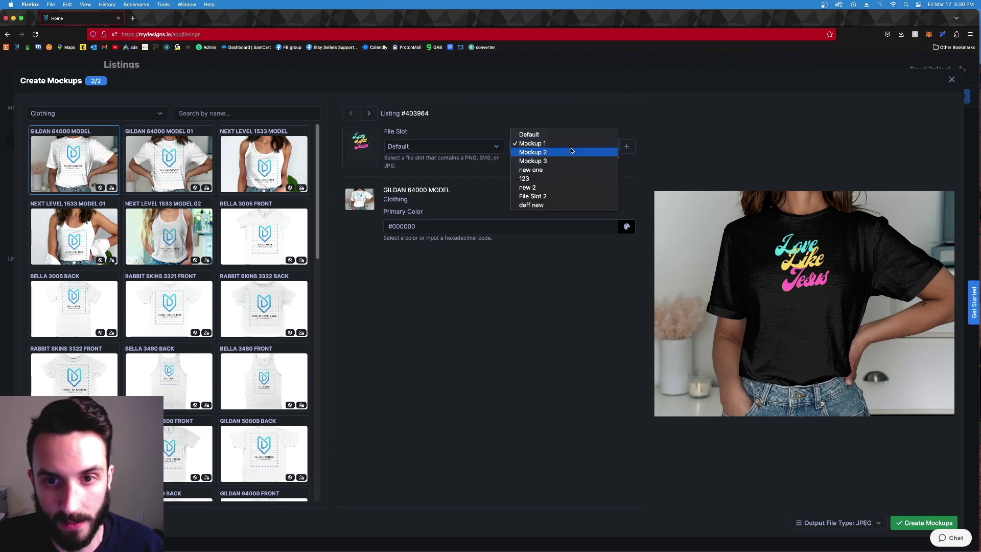
left_click(571, 151)
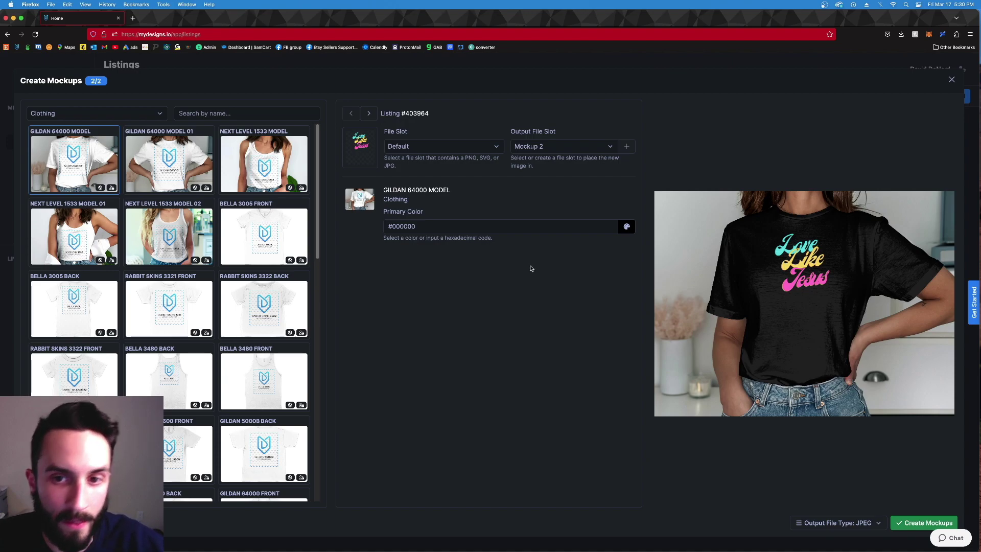
left_click(571, 148)
left_click(565, 136)
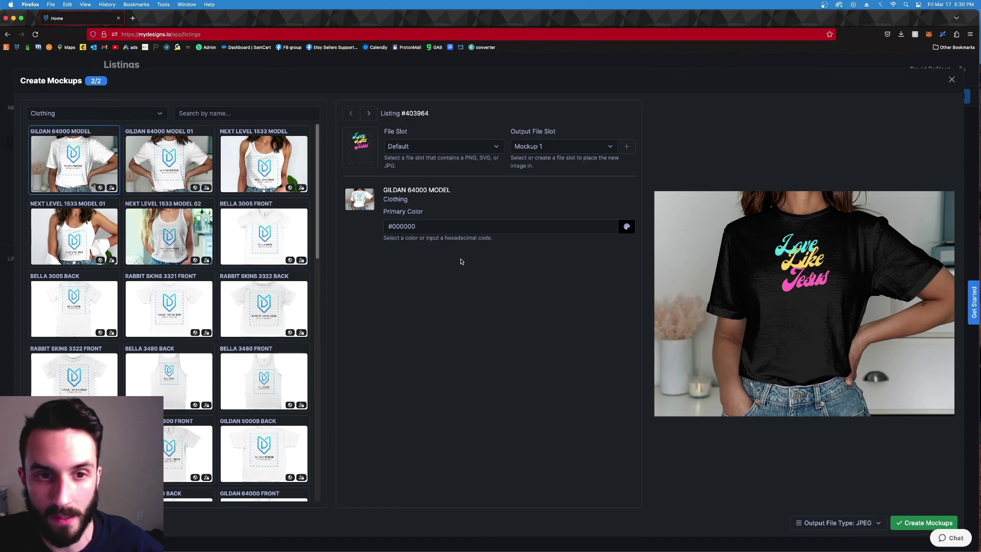
- Check the mockup previews for listings #403963 and #403964, then create the mockups
left_click(369, 114)
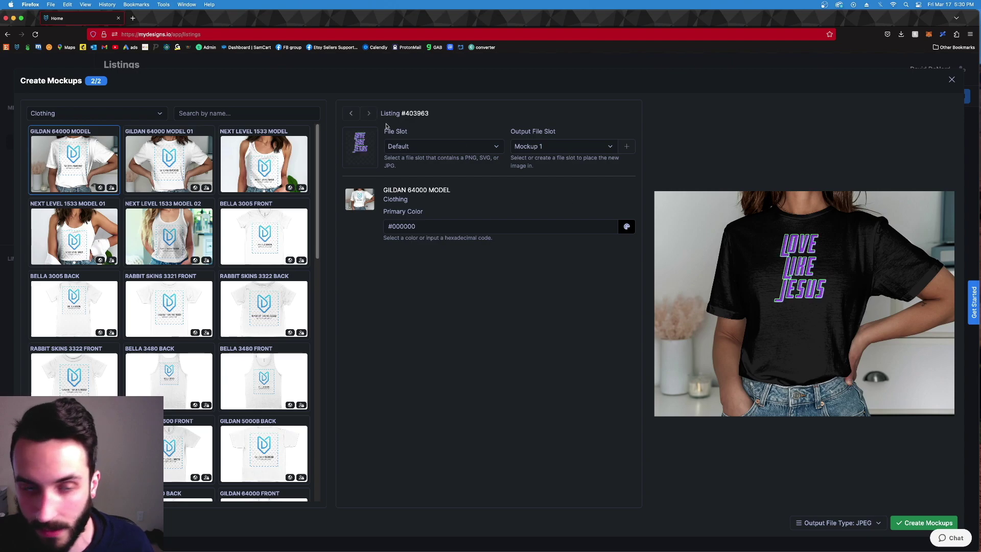
left_click(350, 113)
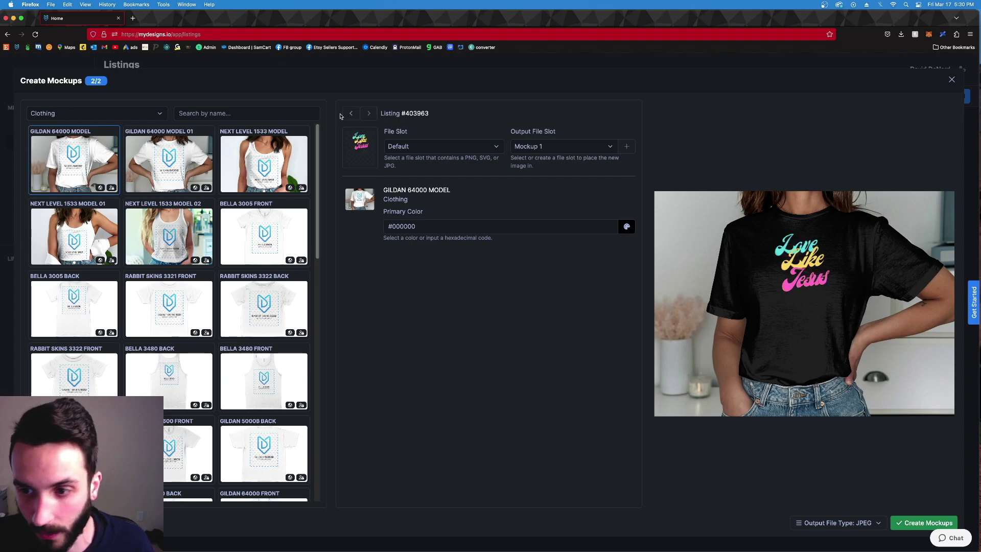
left_click(352, 114)
left_click(353, 116)
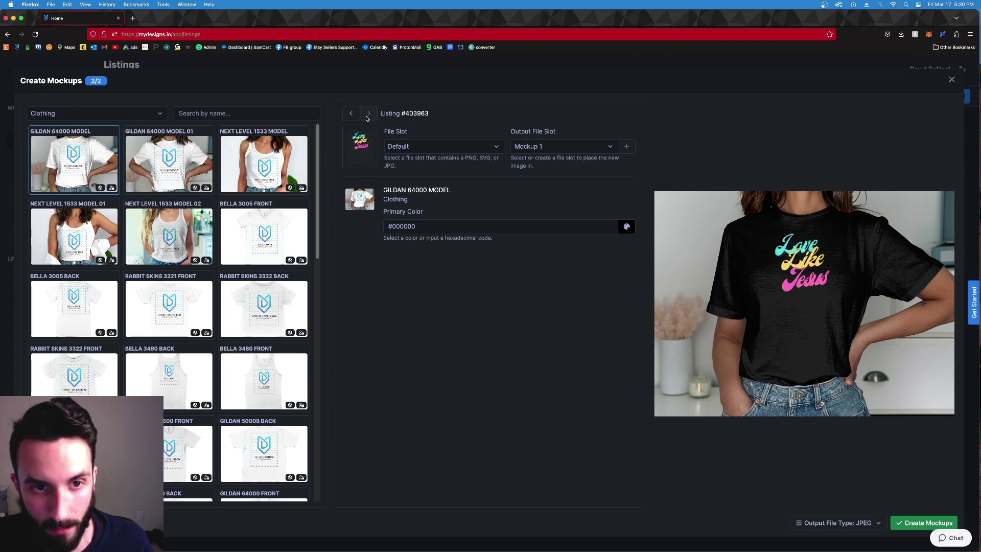
left_click(353, 117)
left_click(353, 118)
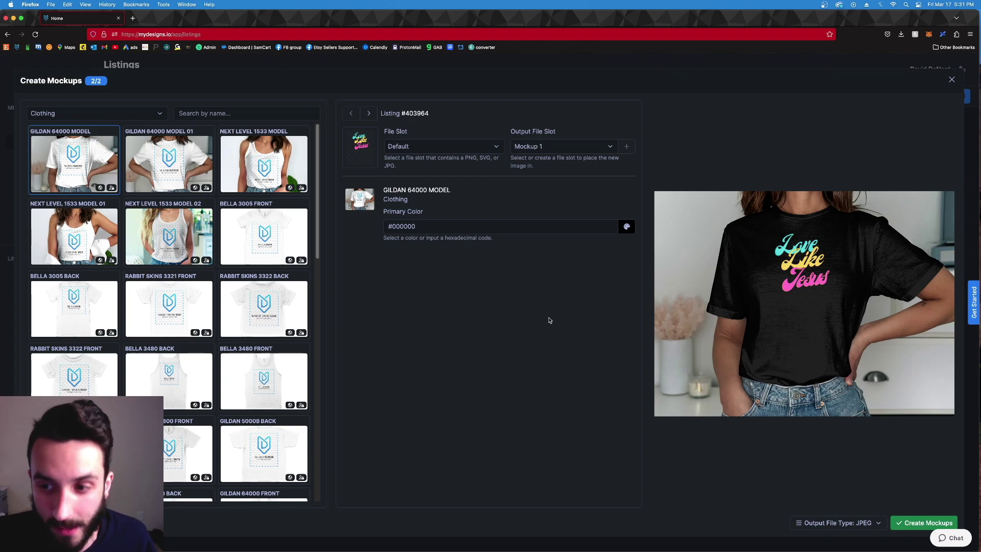
left_click(920, 522)
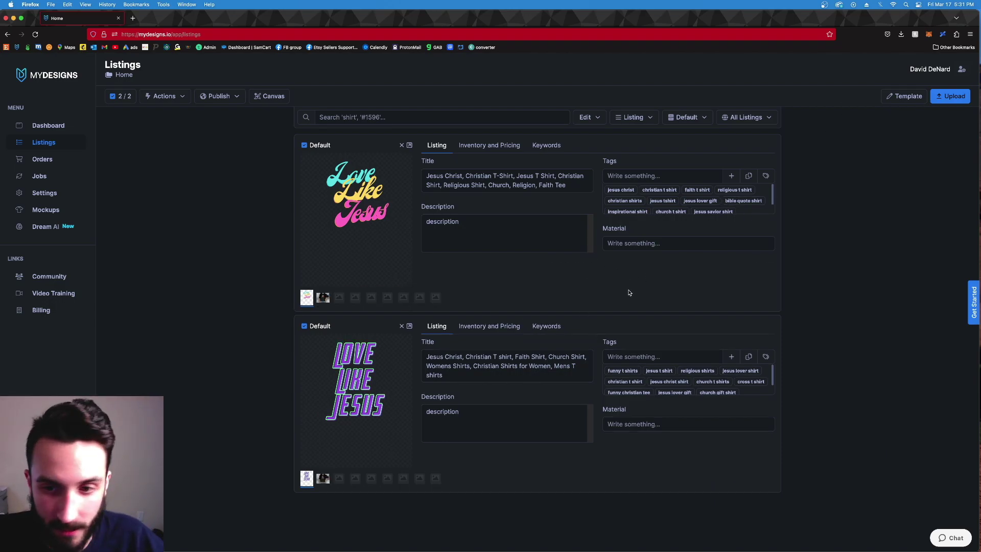
- Display the Mockup 1 black-tee image on both Love Like Jesus listing cards
left_click(323, 297)
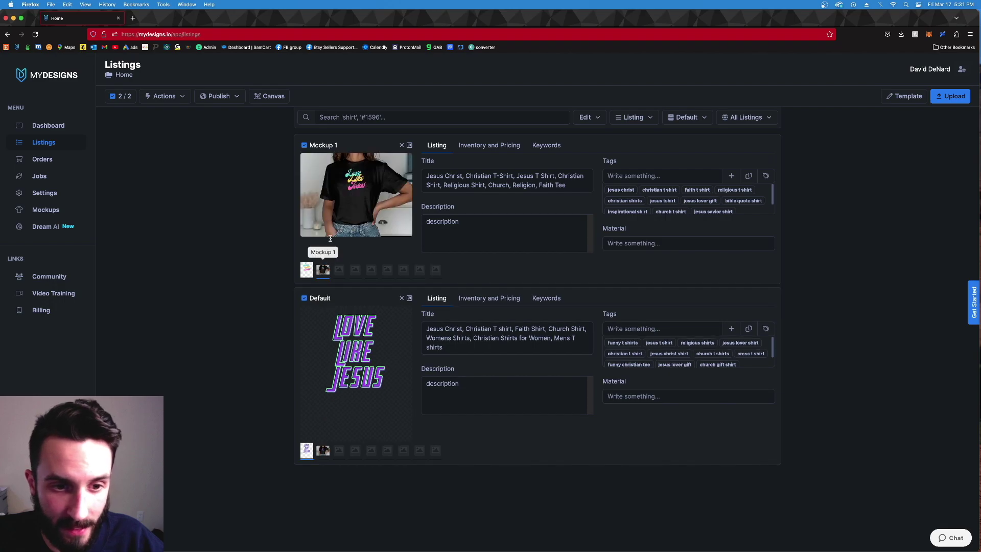
left_click(319, 451)
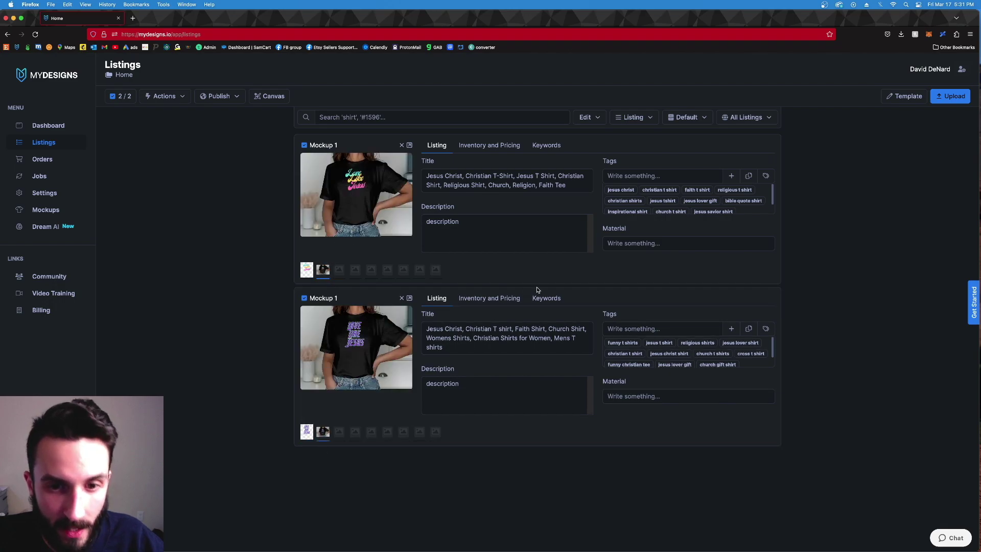
right_click(534, 269)
left_click(518, 262)
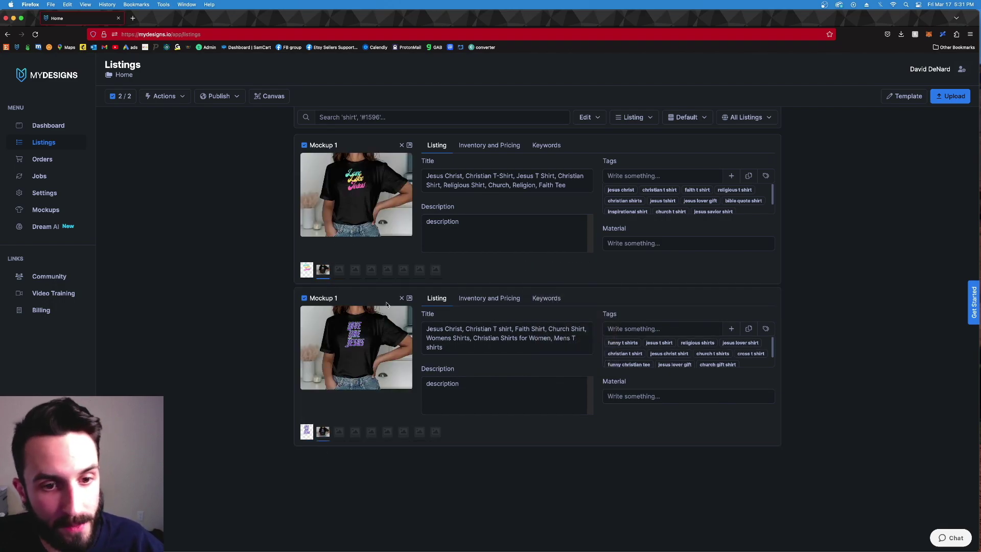
right_click(483, 269)
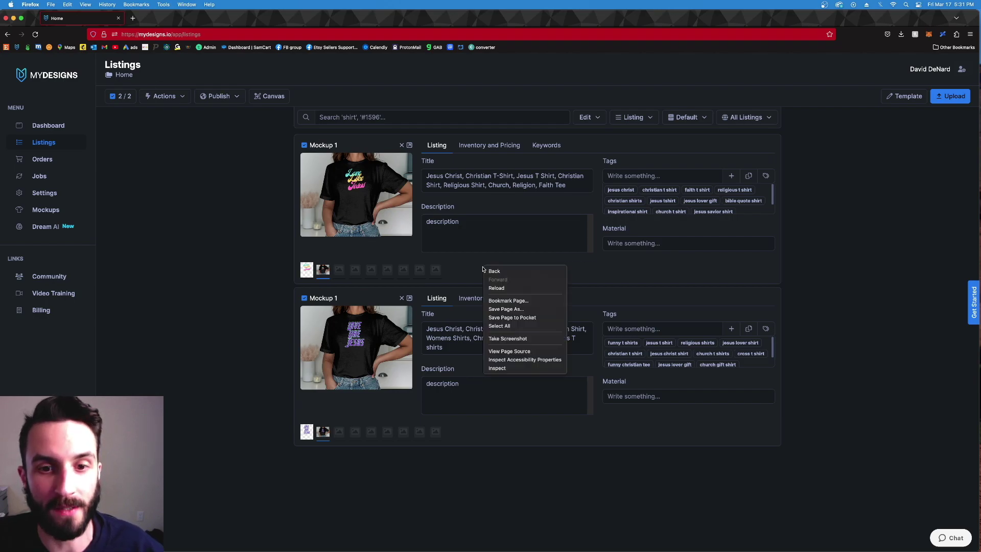
key("Escape")
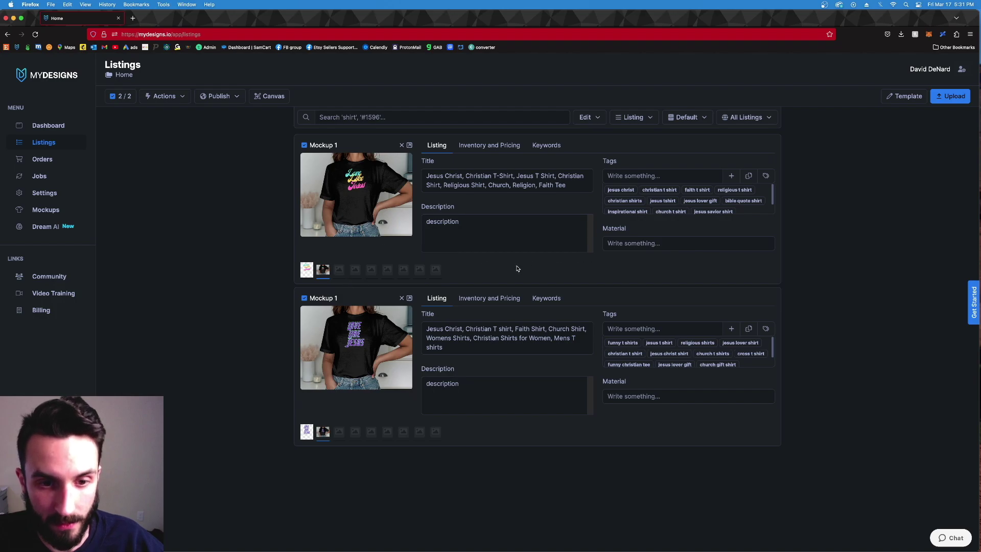
- Publish as Etsy products using the current store and Clothing category with no subcategory, then validate
left_click(220, 98)
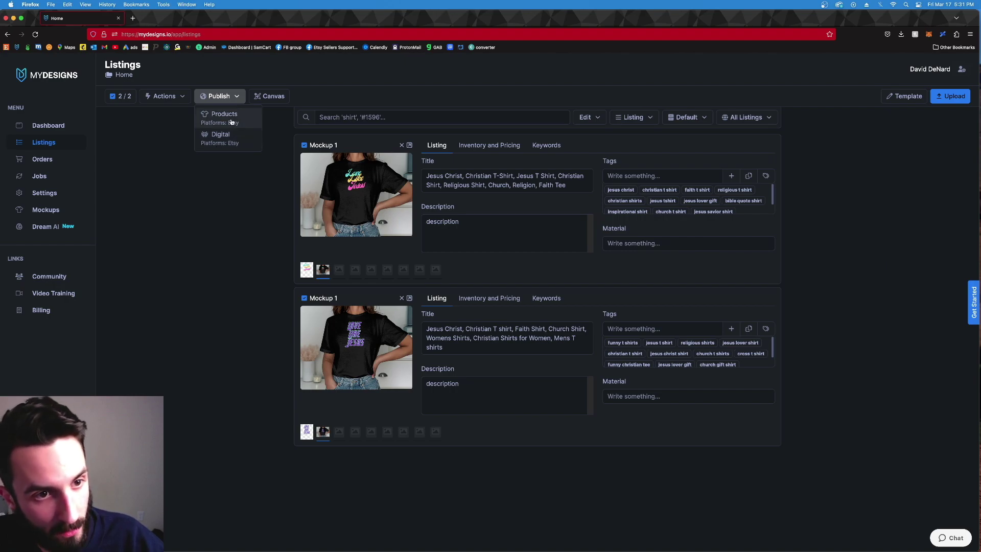
left_click(231, 121)
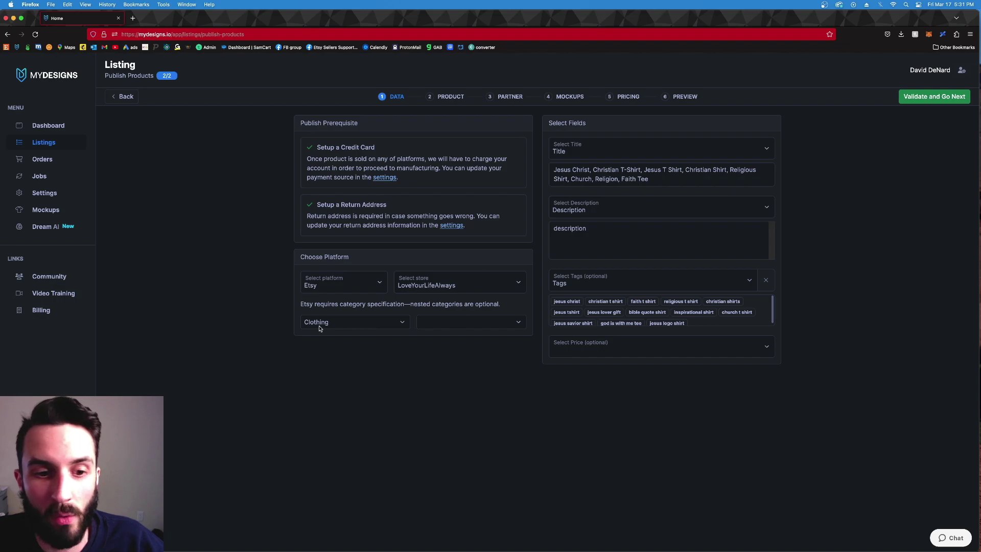
left_click(479, 286)
left_click(372, 343)
left_click(349, 325)
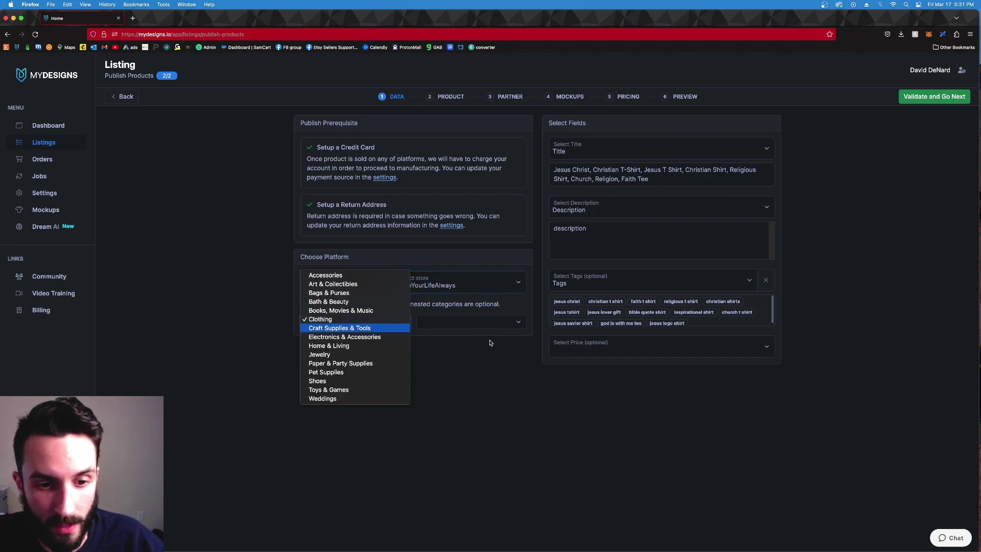
left_click(359, 325)
left_click(472, 328)
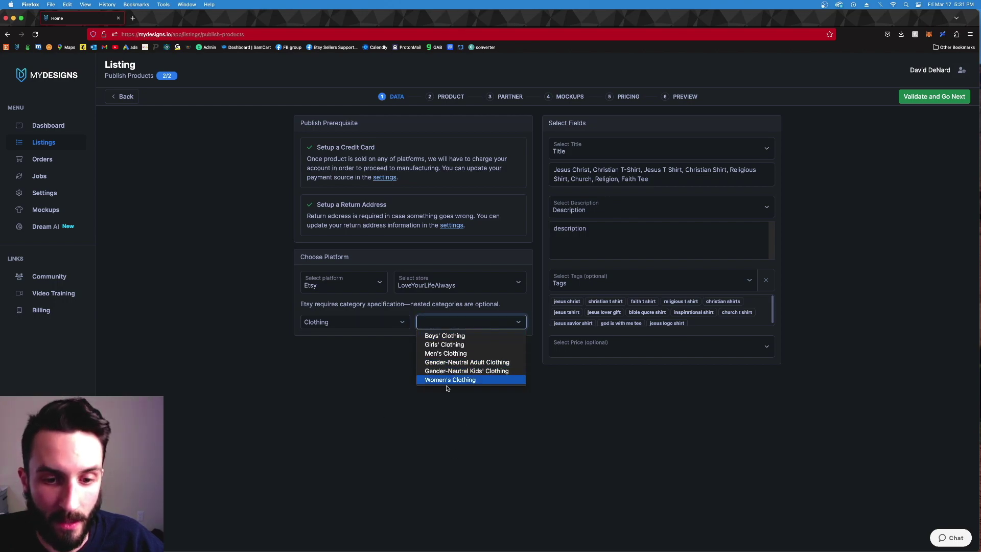
left_click(318, 451)
left_click(483, 328)
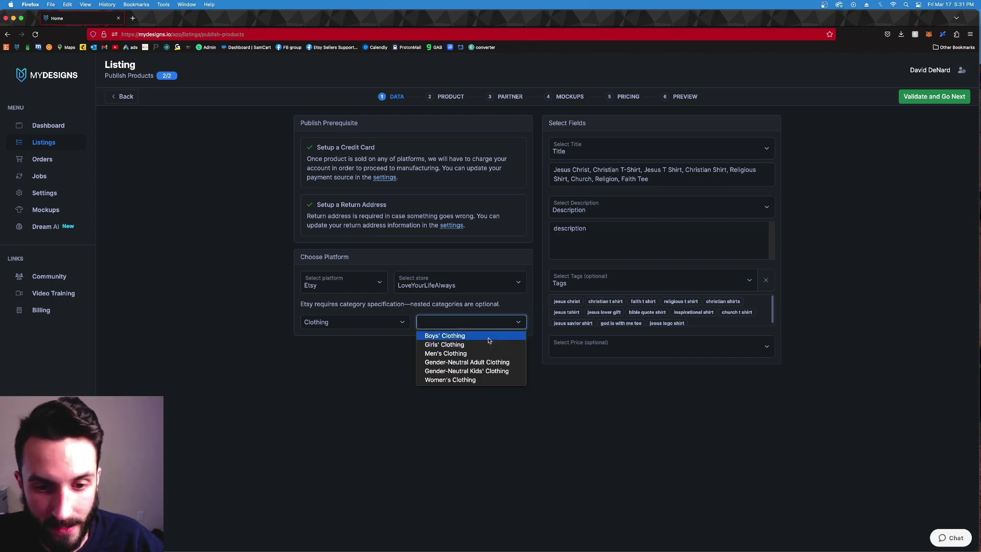
left_click(570, 441)
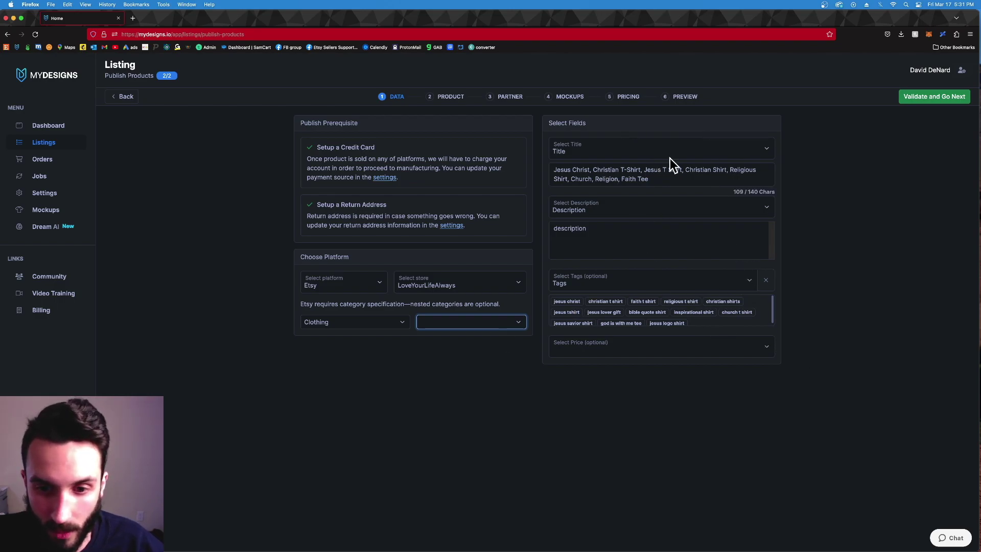
left_click(953, 100)
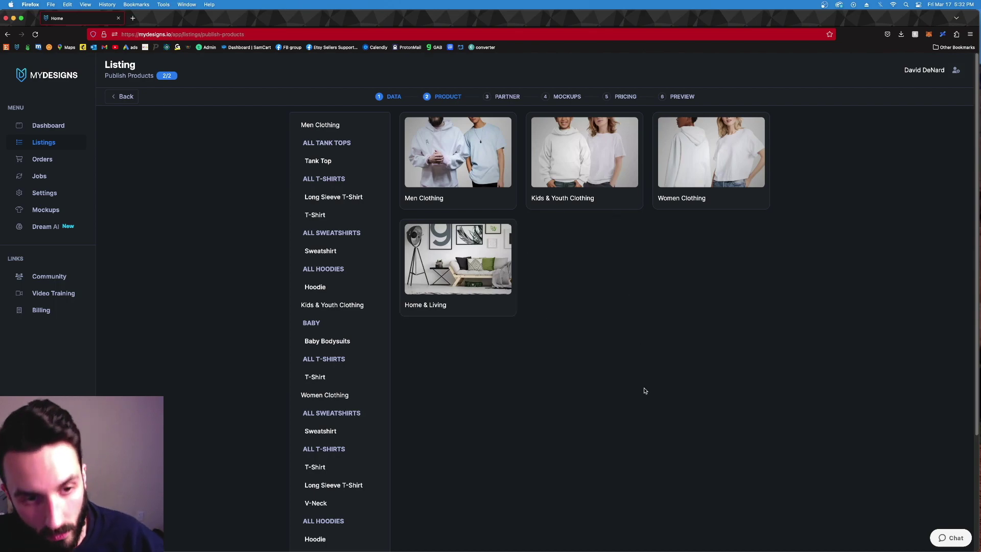
- Browse the clothing categories and open the women's T-Shirt product grid
scroll(363, 342, "down", 2)
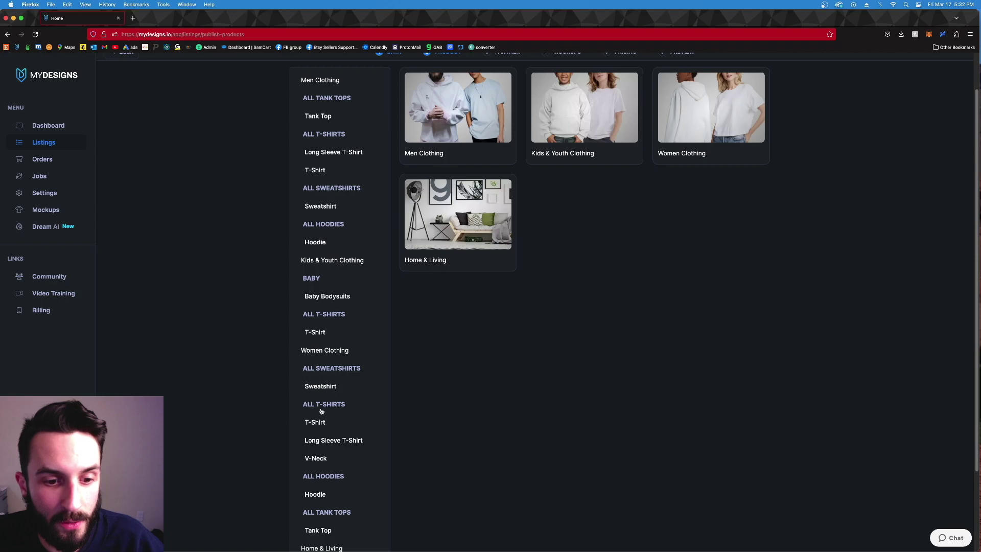
left_click(320, 424)
scroll(468, 188, "down", 3)
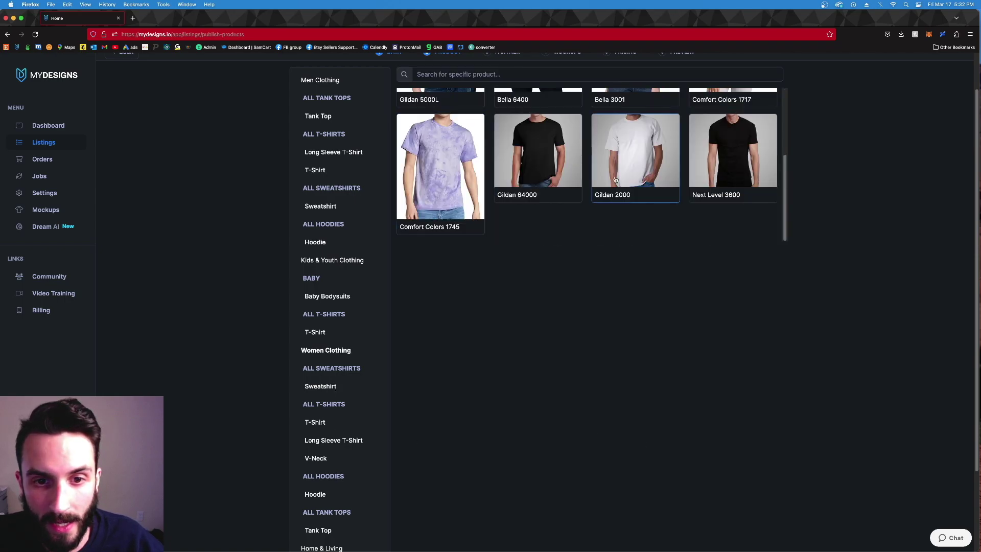
scroll(699, 208, "up", 2)
scroll(718, 163, "up", 3)
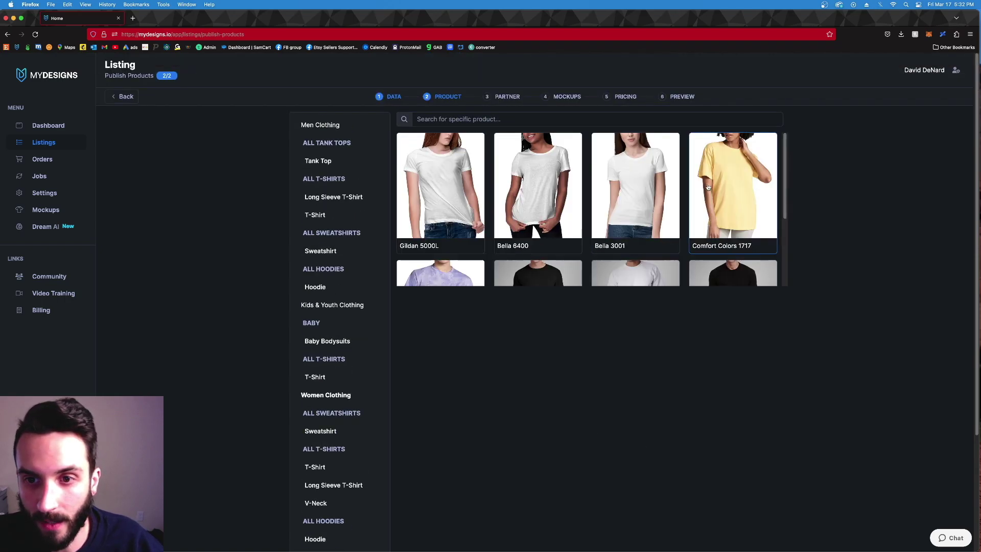
scroll(358, 397, "down", 3)
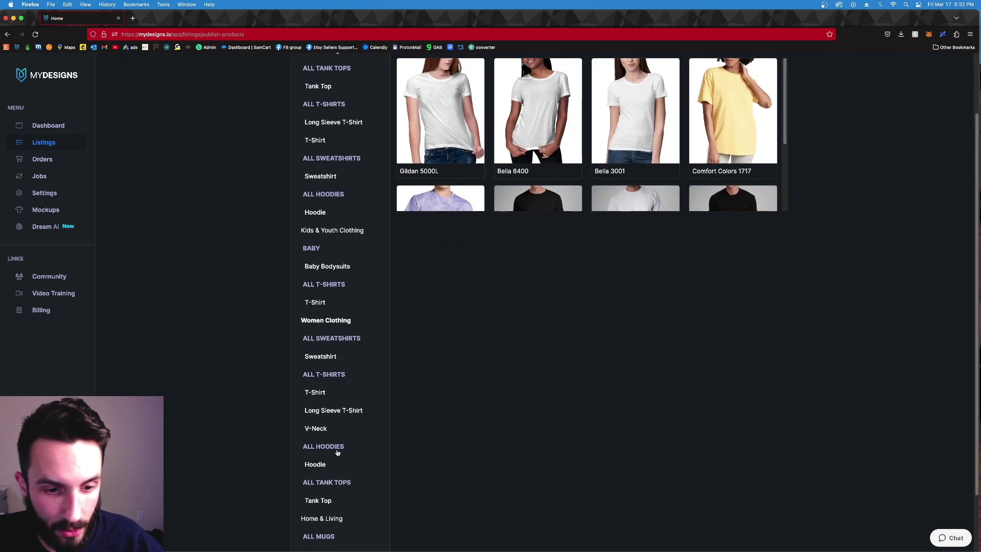
left_click(327, 378)
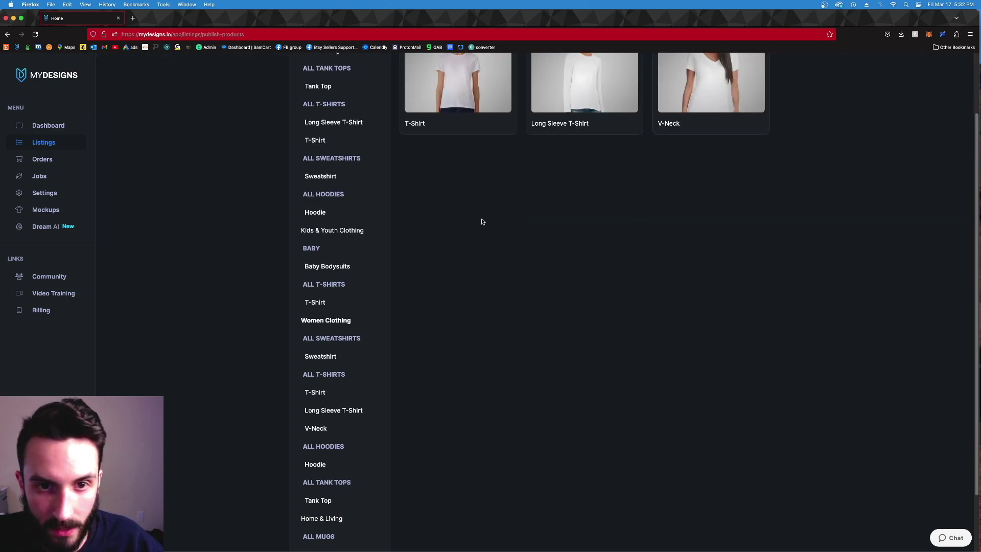
left_click(443, 202)
- Switch to men's T-shirts, choose the Gildan 5000 tee and pick SwiftPOD as print partner
scroll(571, 218, "down", 2)
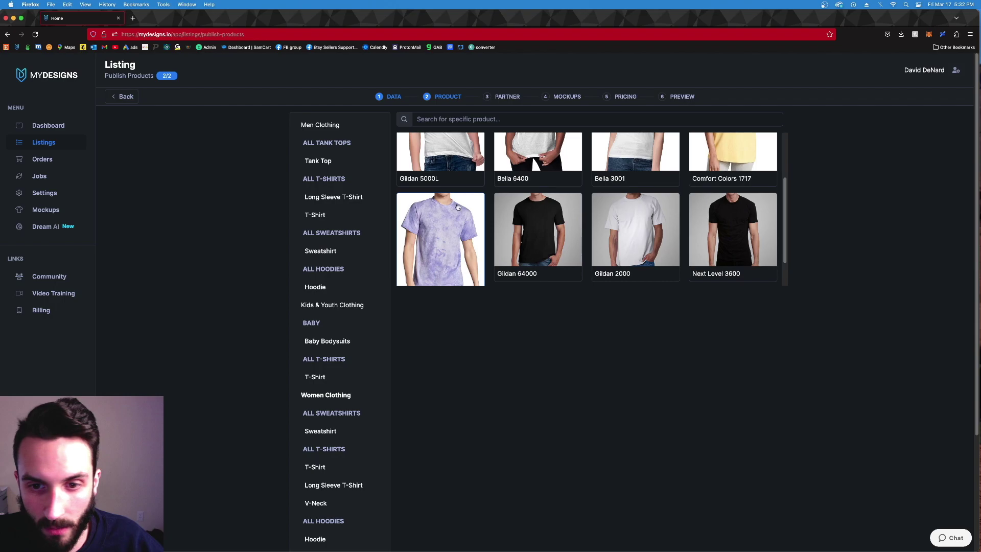
scroll(460, 225, "up", 2)
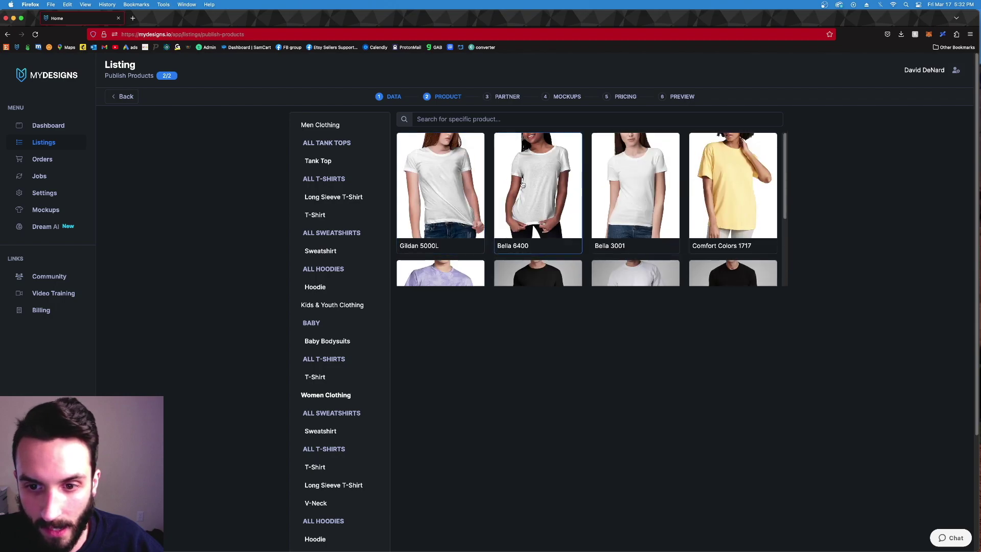
scroll(330, 428, "down", 2)
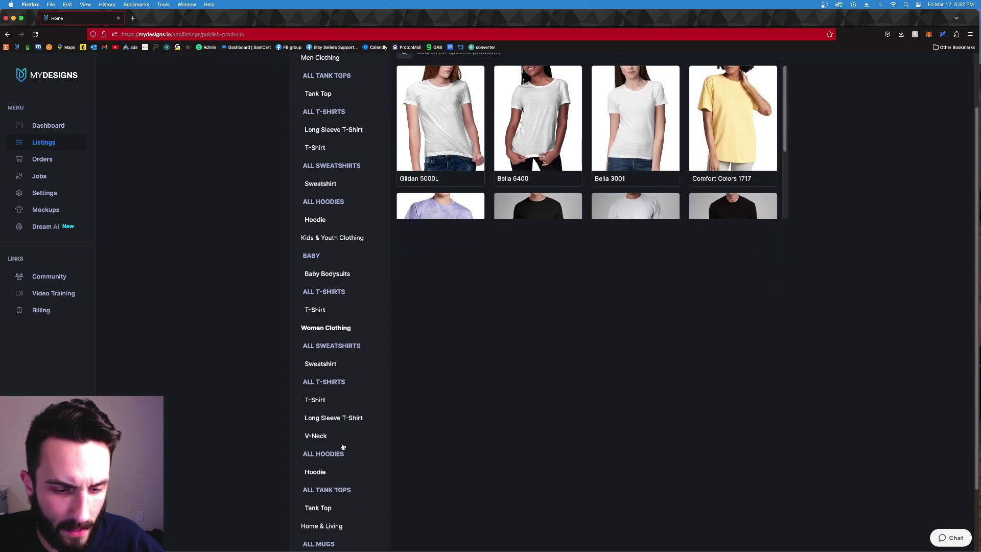
scroll(343, 446, "down", 3)
scroll(361, 258, "up", 5)
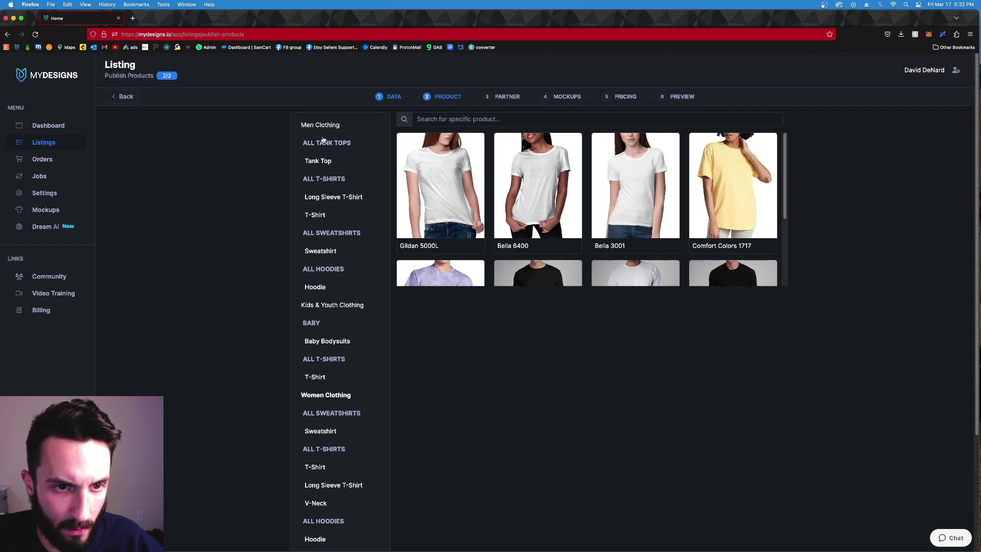
left_click(317, 215)
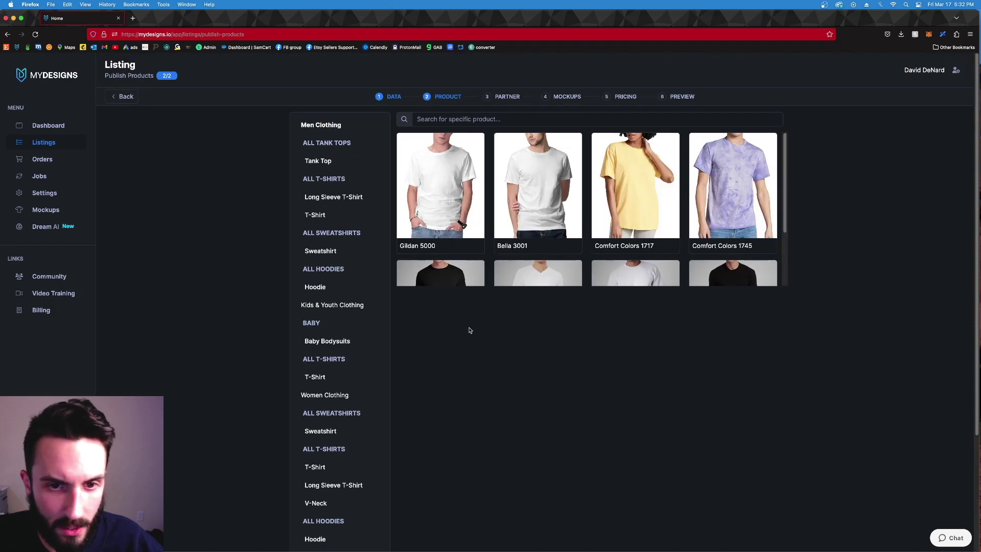
left_click(440, 200)
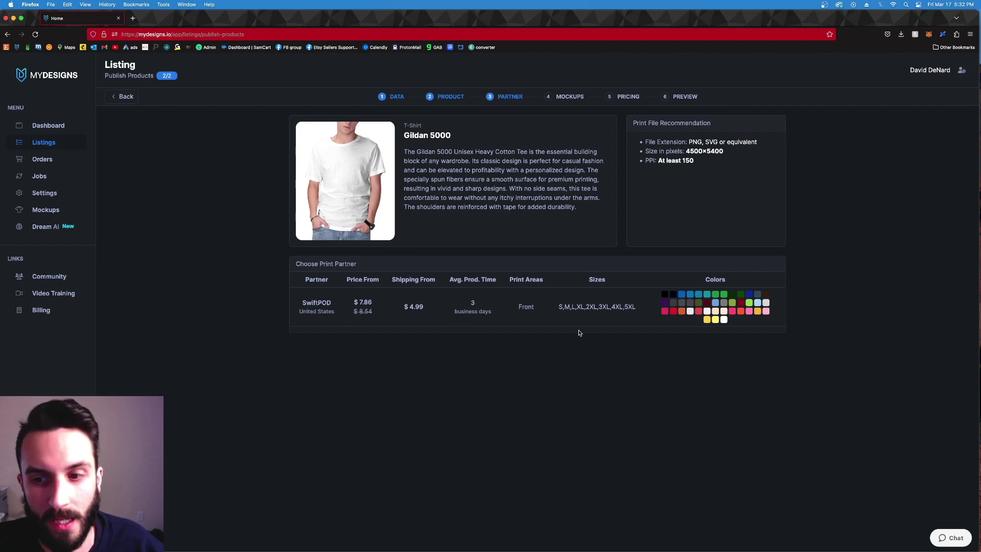
left_click(394, 316)
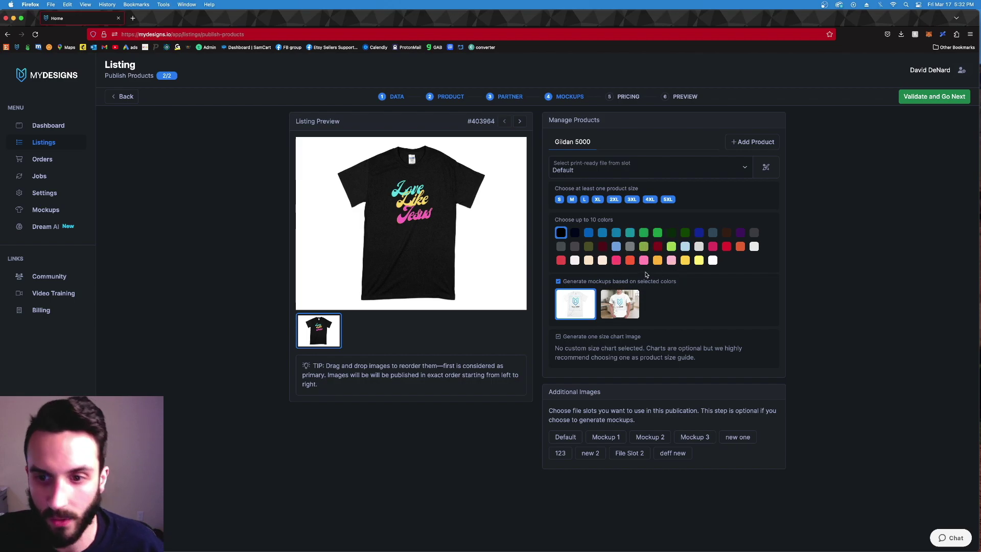
- Add Light Pink, Sand and Sapphire shirt colours and include the Mockup 3 image slot
left_click(671, 260)
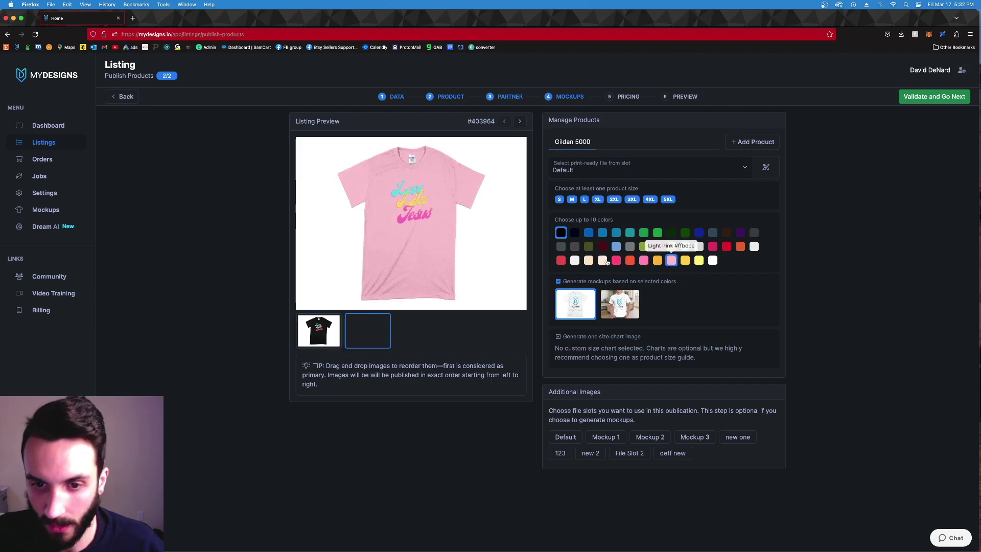
left_click(589, 260)
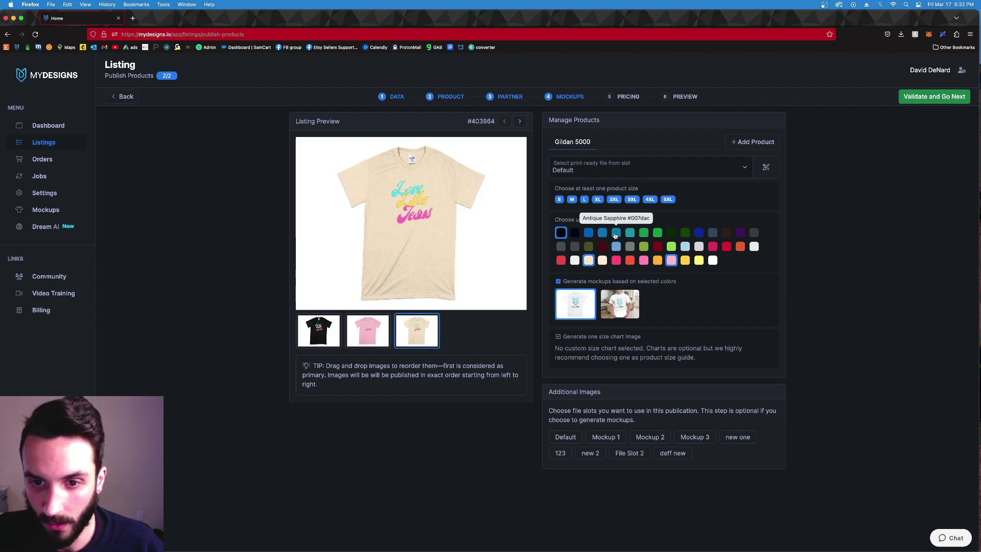
left_click(602, 232)
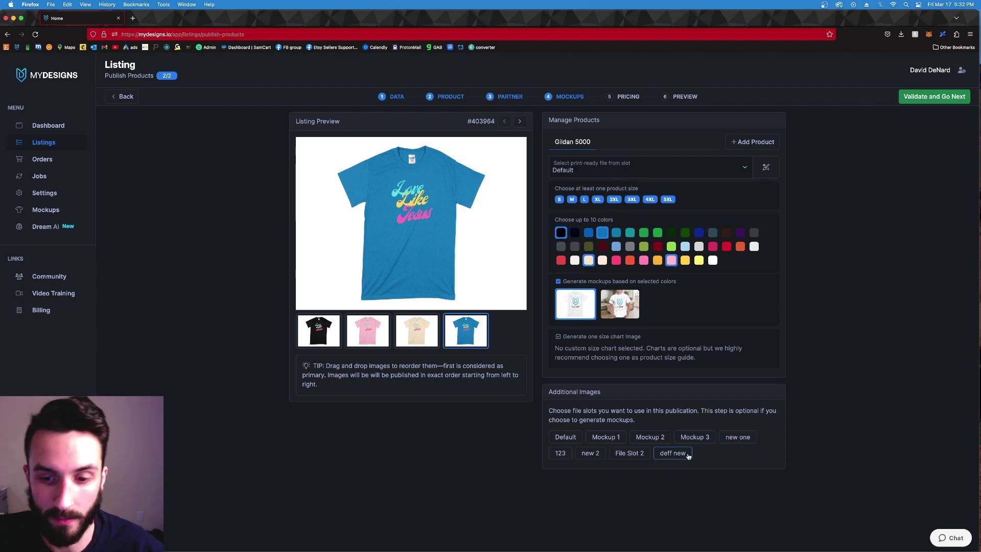
left_click(695, 438)
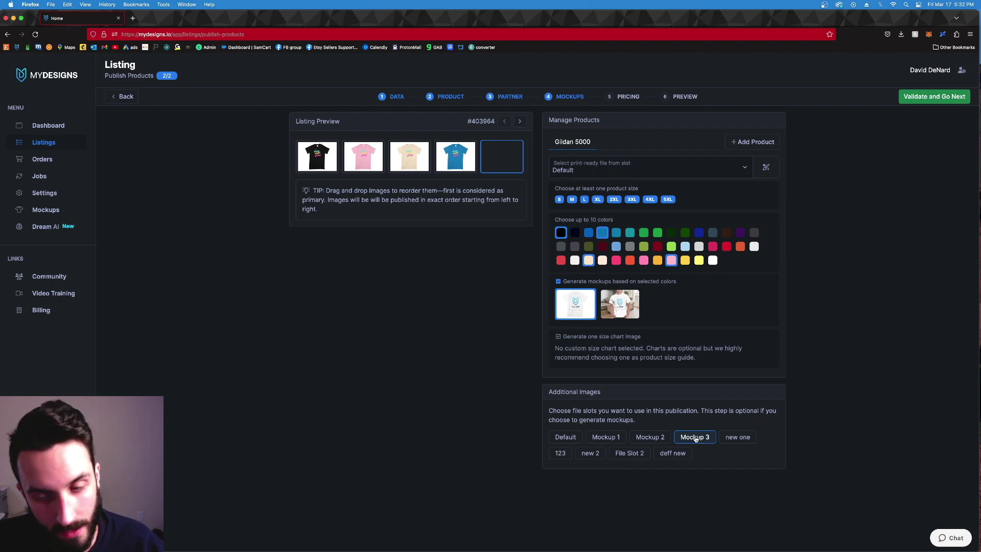
- Add the Mockup 1 model-on-black-tee photo as an extra image, then preview the next listing
left_click(605, 438)
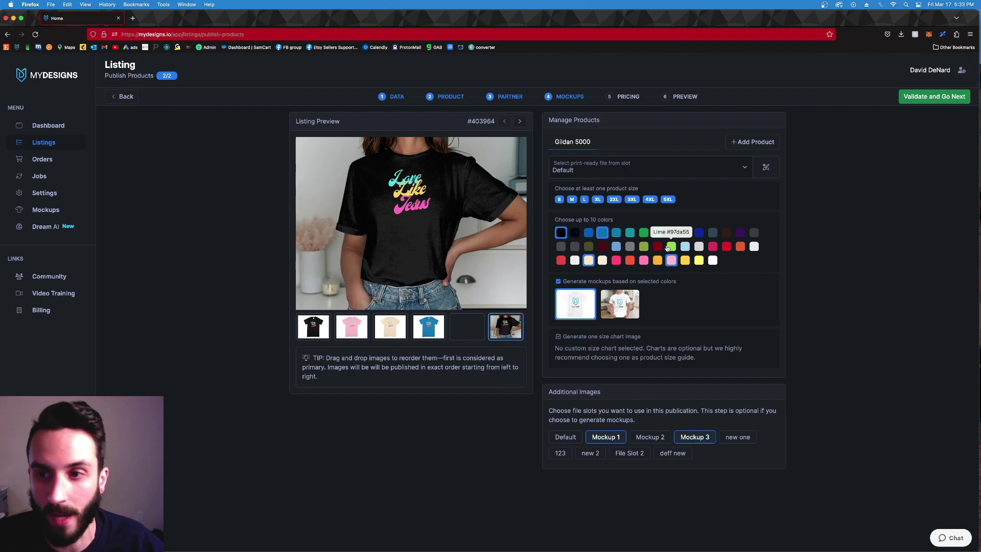
left_click(520, 121)
- Flip between the two listings and settle on #403963 with the purple LOVE LIKE JESUS design
left_click(505, 121)
left_click(518, 122)
left_click(505, 121)
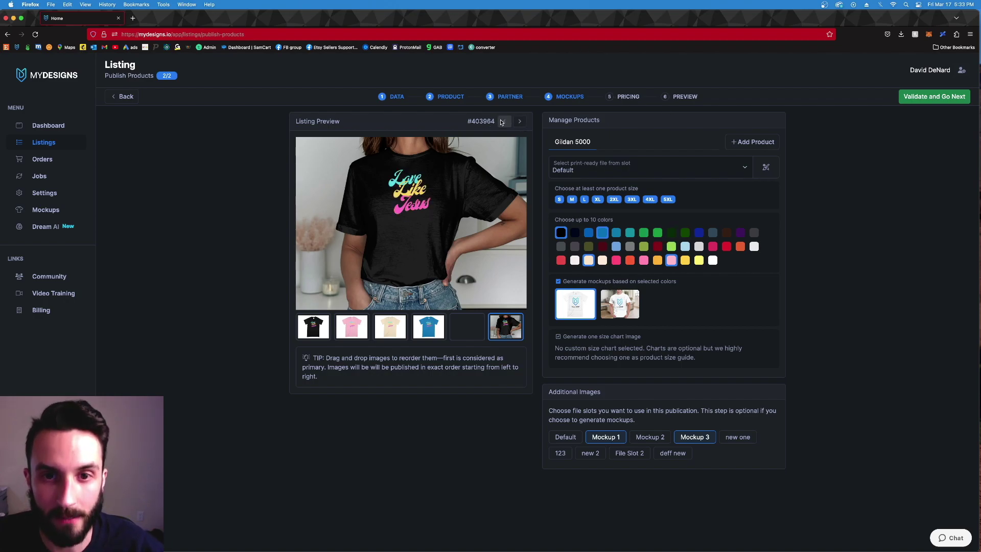
left_click(519, 121)
left_click(504, 122)
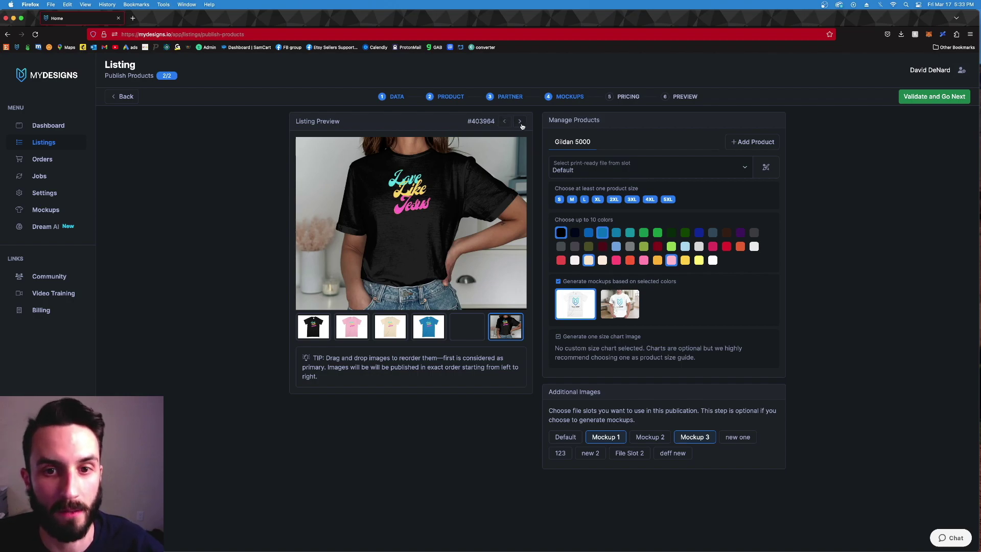
left_click(520, 123)
left_click(505, 121)
left_click(505, 121)
left_click(521, 122)
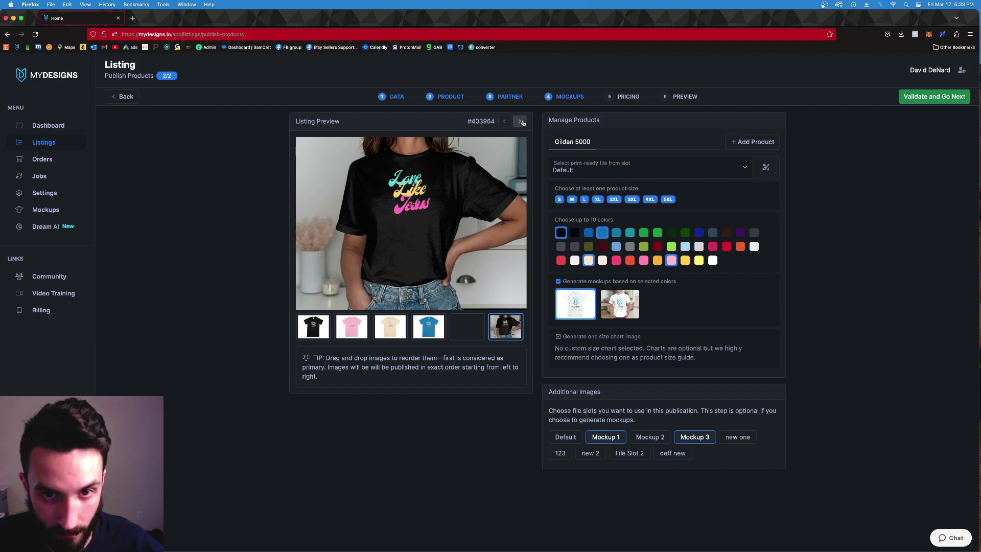
left_click(521, 122)
left_click(504, 121)
left_click(520, 123)
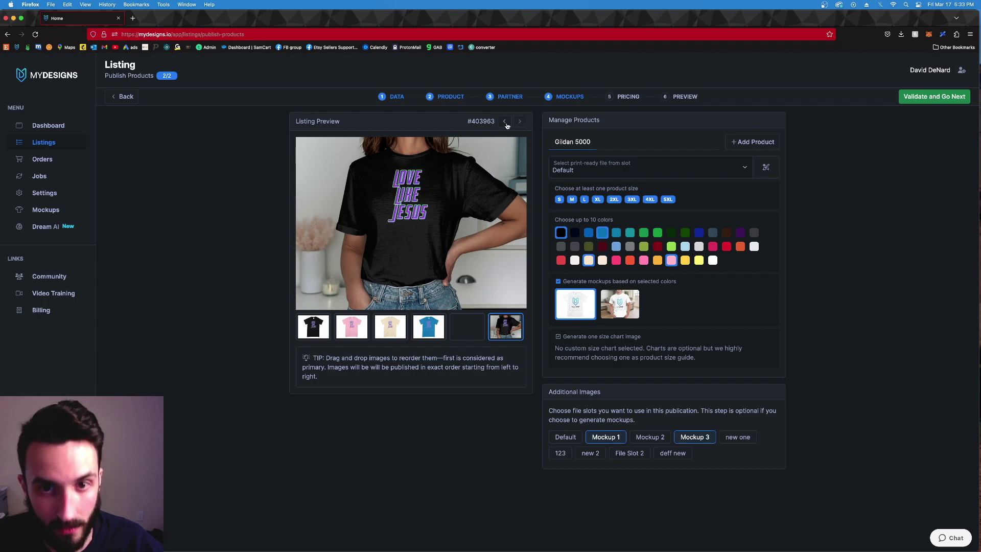
left_click(506, 124)
left_click(511, 125)
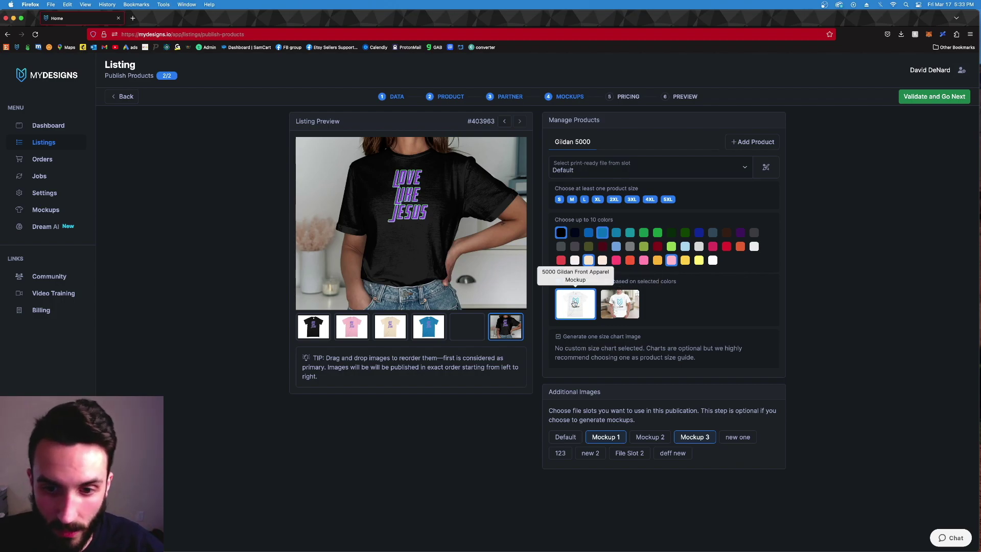
- View the pink, cream, blue and empty fifth image thumbnails of listing #403963
left_click(346, 332)
left_click(385, 333)
left_click(431, 334)
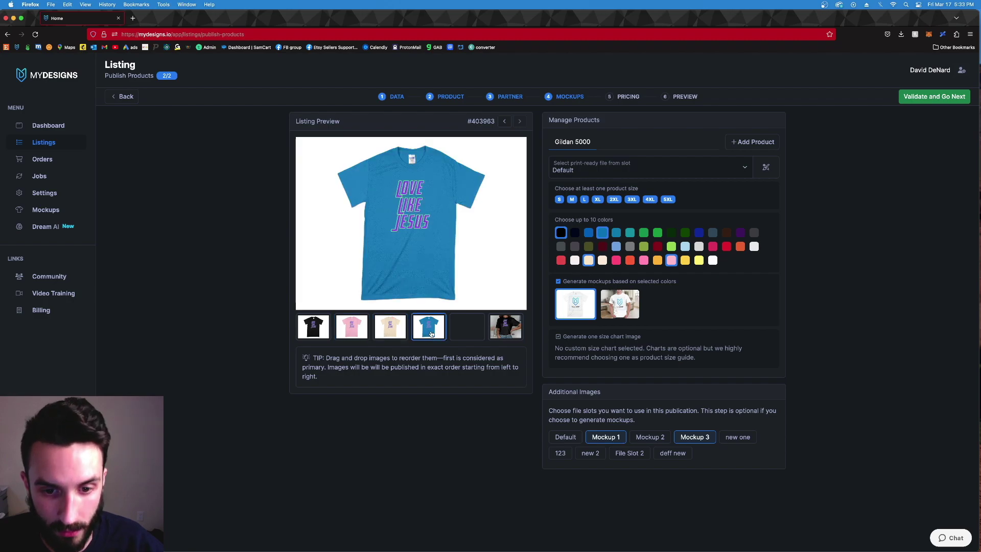
left_click(468, 332)
left_click(430, 155)
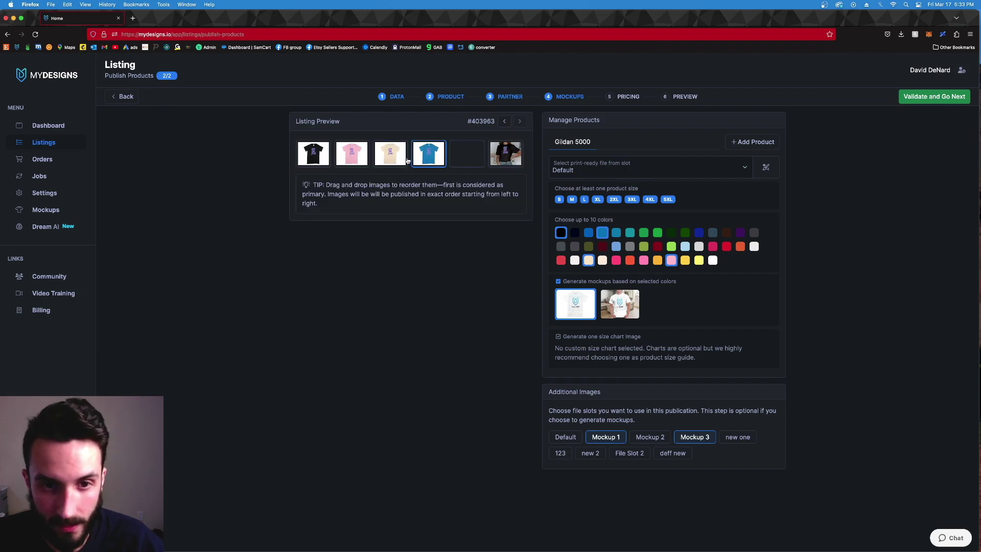
- Deselect and reselect Light Pink so the pink mockup moves to the end of the image row
left_click(355, 323)
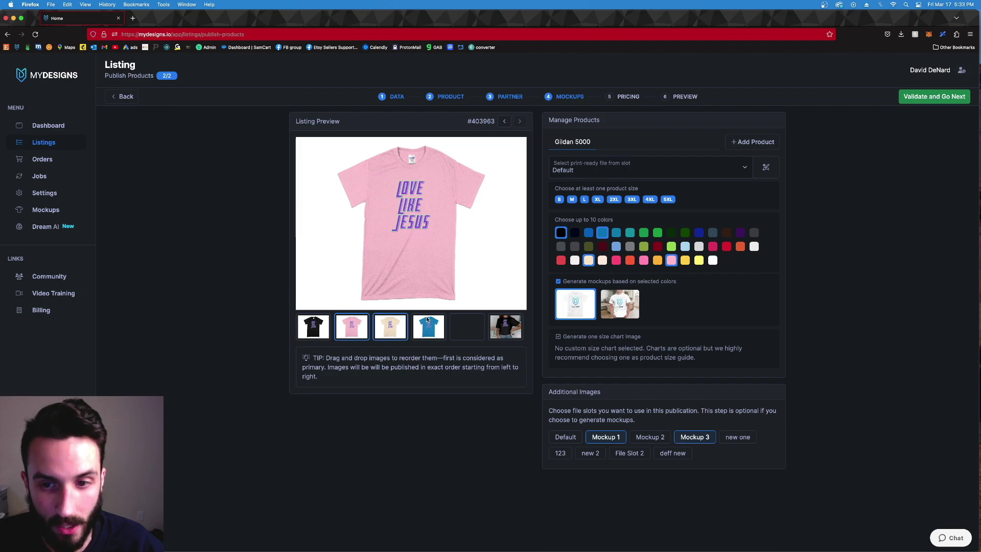
left_click(672, 260)
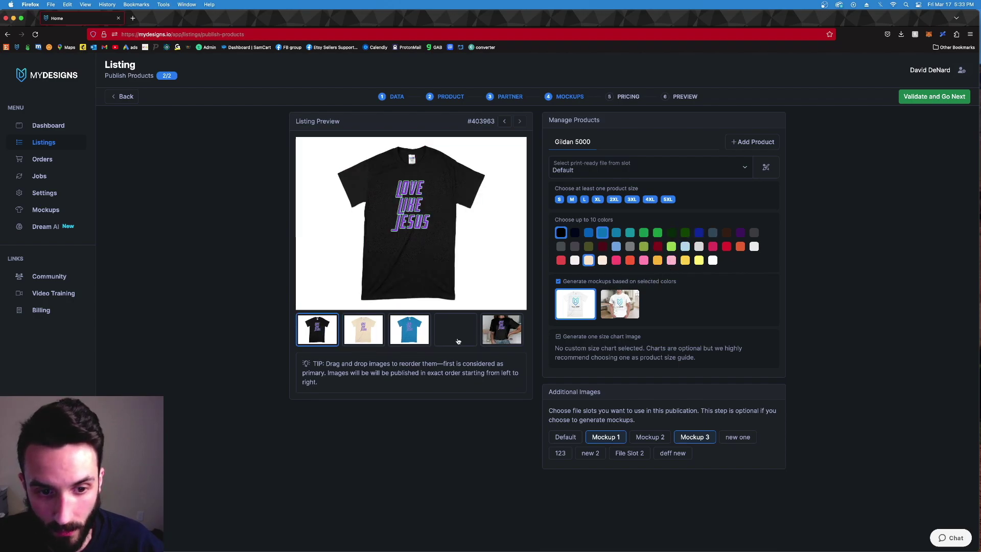
left_click(672, 261)
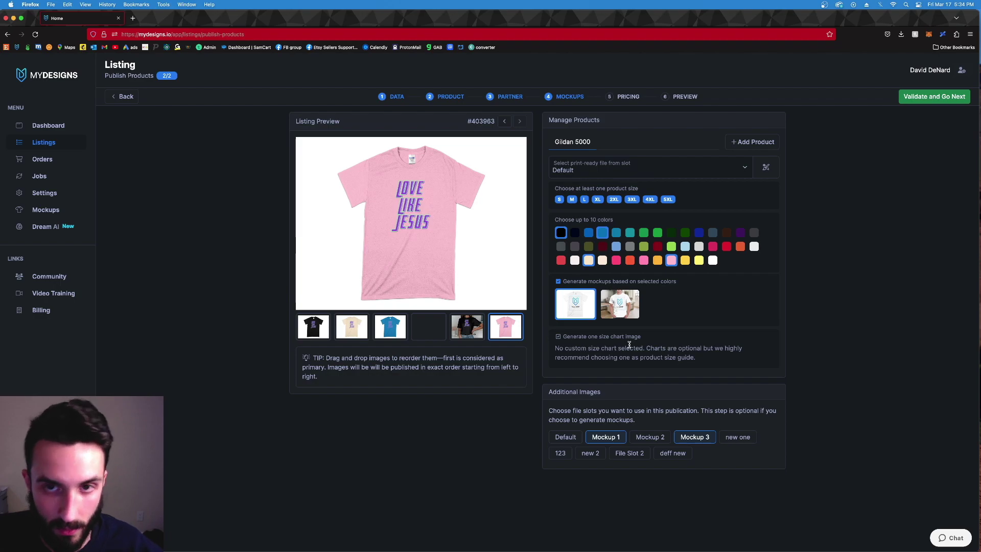
- Turn on the size chart image using the second chart design and preview it
left_click(557, 338)
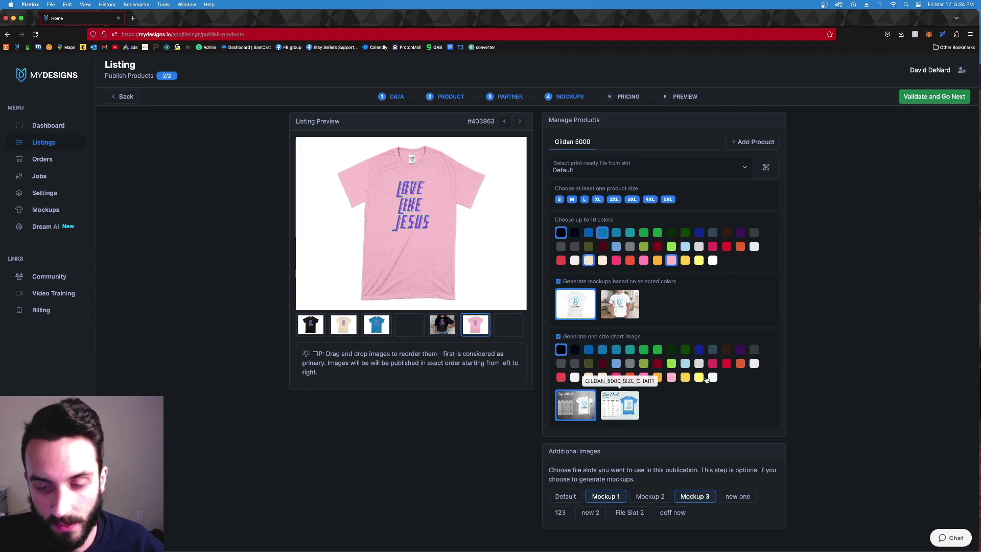
left_click(620, 405)
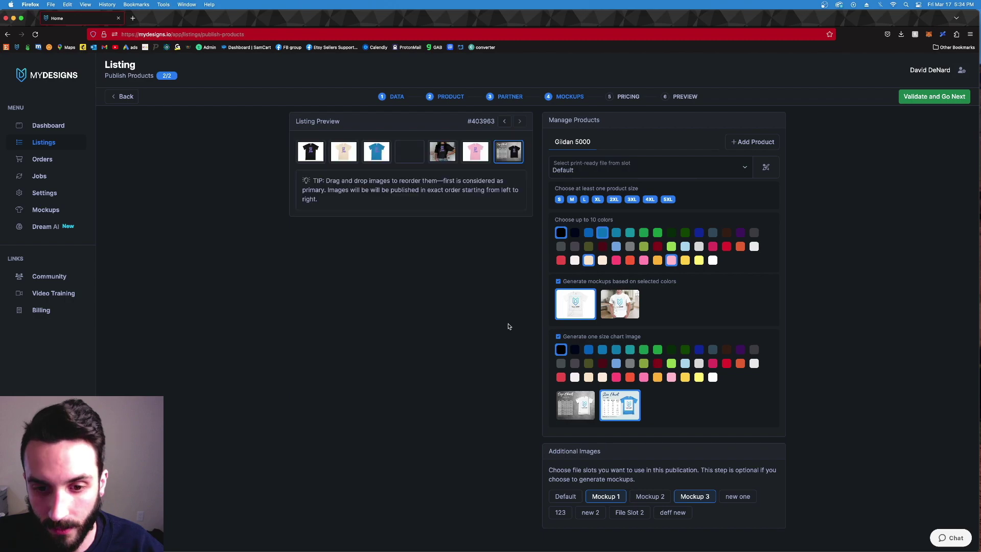
left_click(509, 155)
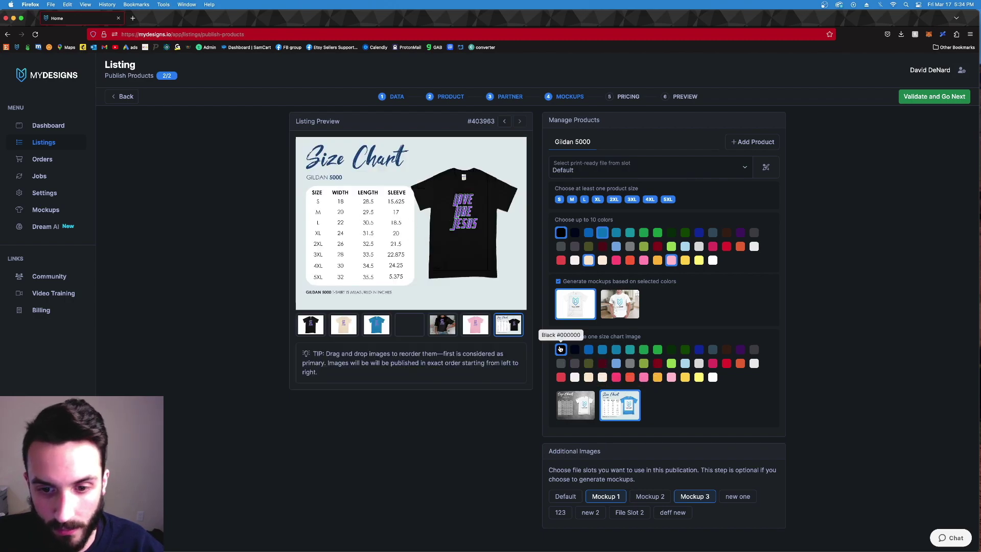
- Try white and light pink, then set the size chart shirt colour to yellow Cornsilk
left_click(575, 377)
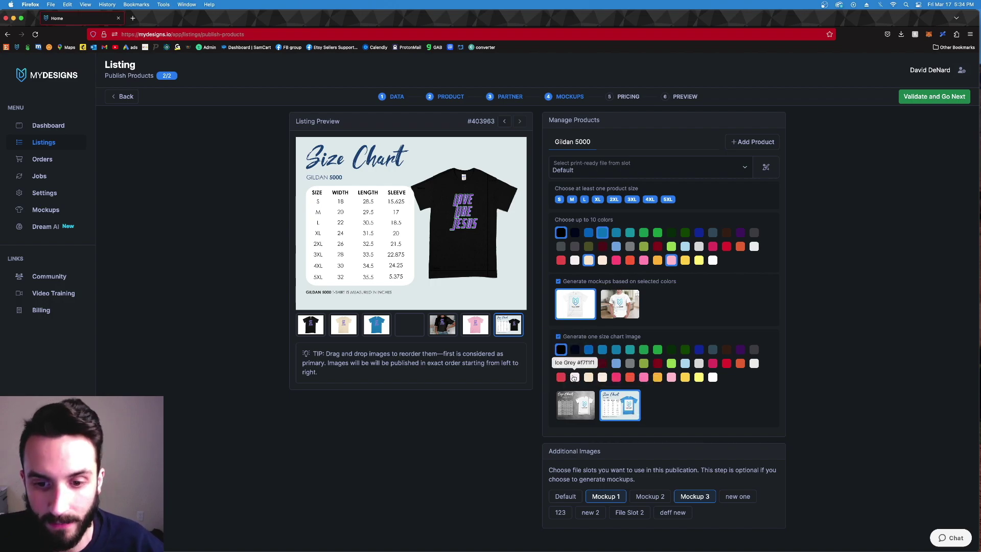
left_click(644, 378)
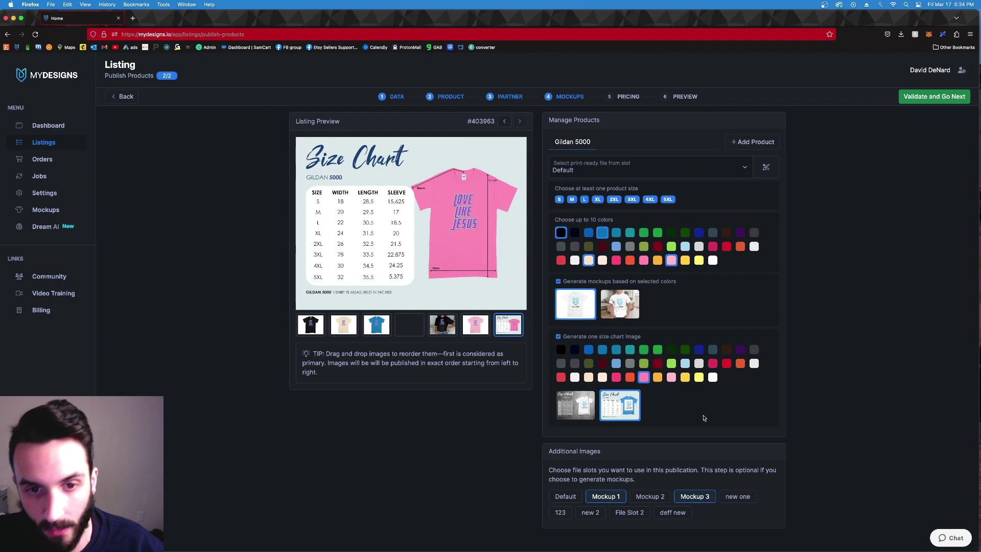
left_click(670, 380)
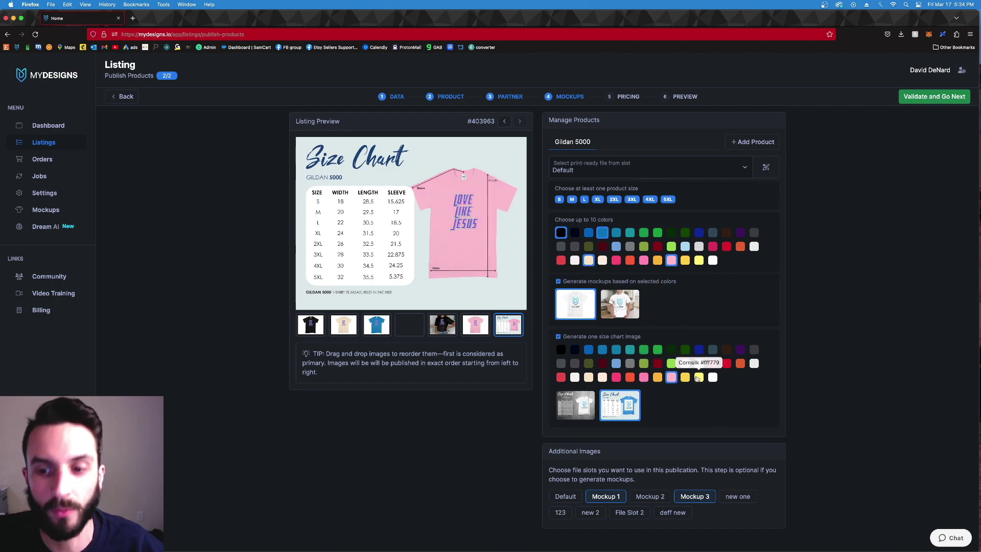
left_click(698, 378)
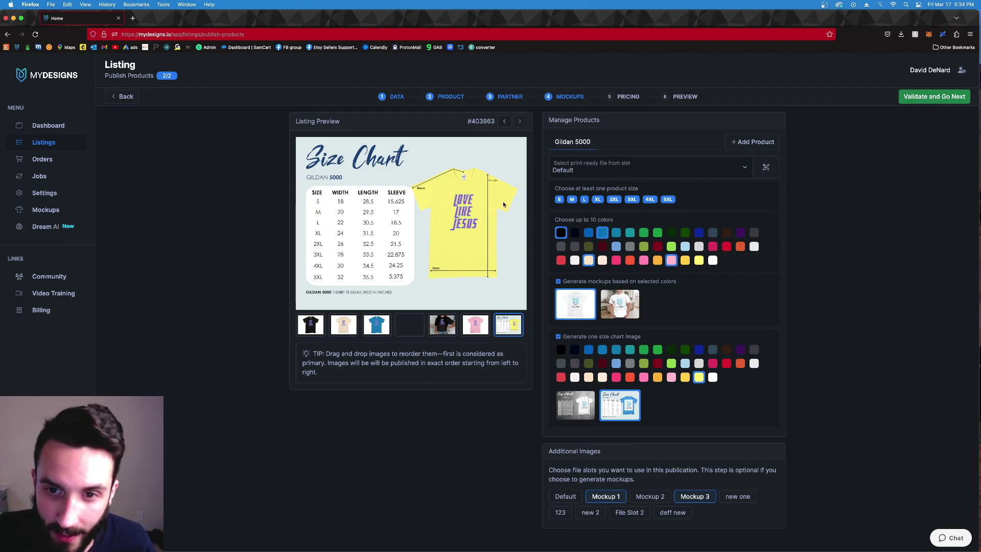
left_click(504, 122)
- Switch to listing #403964, drop the empty Mockup 3 slot after the validation error, and validate
left_click(519, 121)
left_click(520, 121)
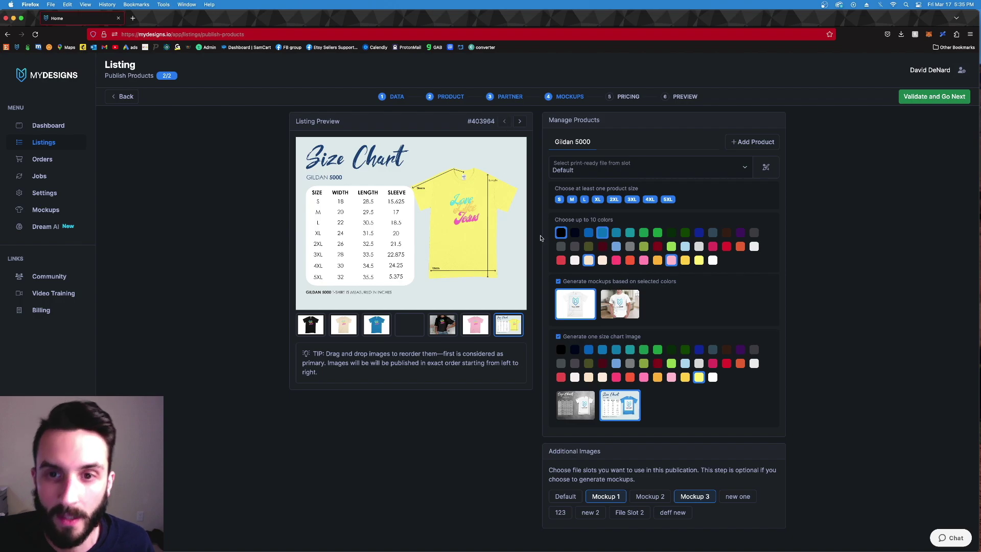
left_click(934, 96)
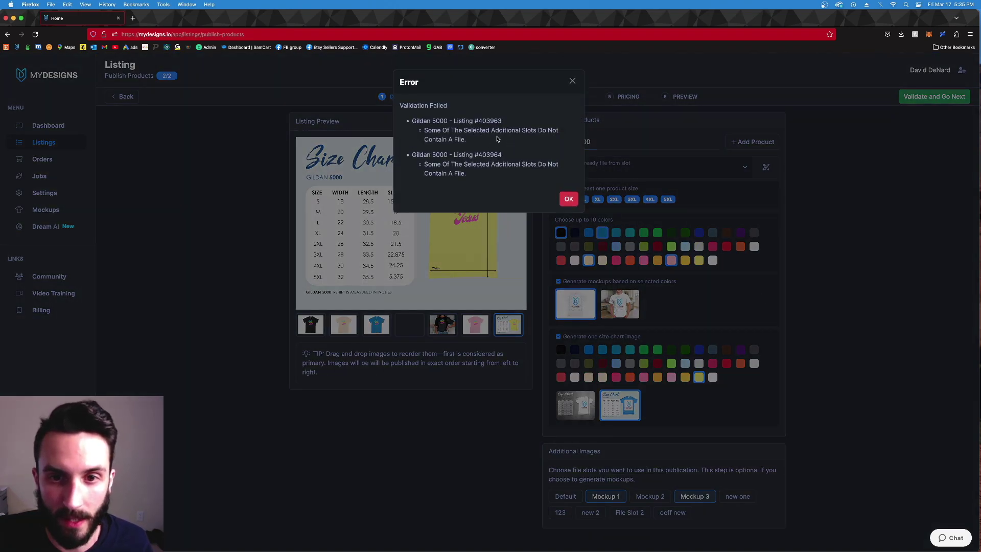
left_click(568, 200)
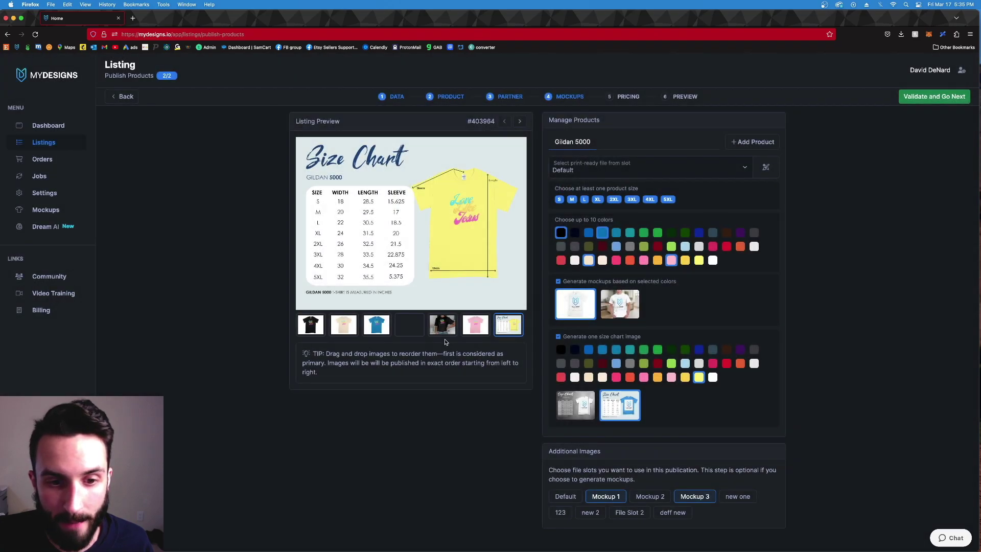
left_click(414, 325)
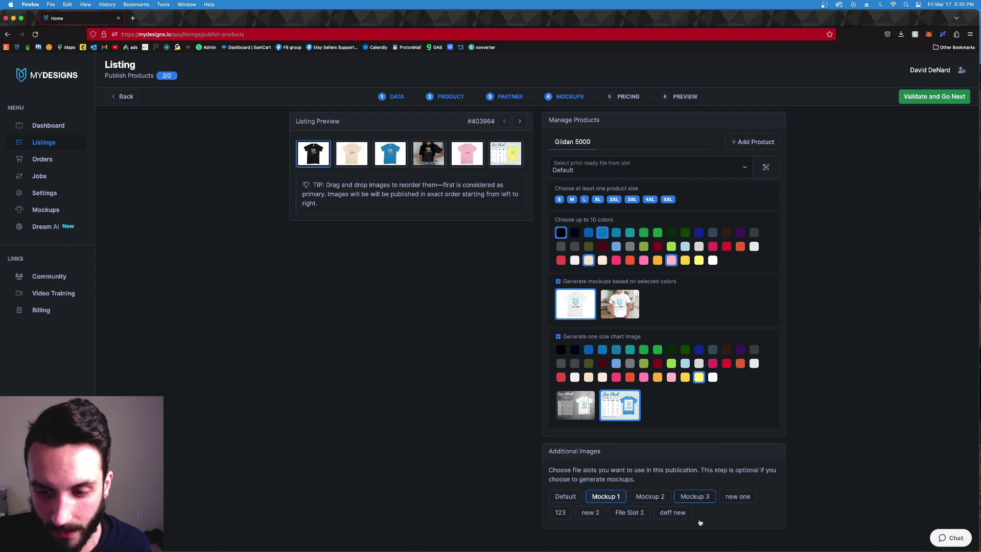
left_click(925, 103)
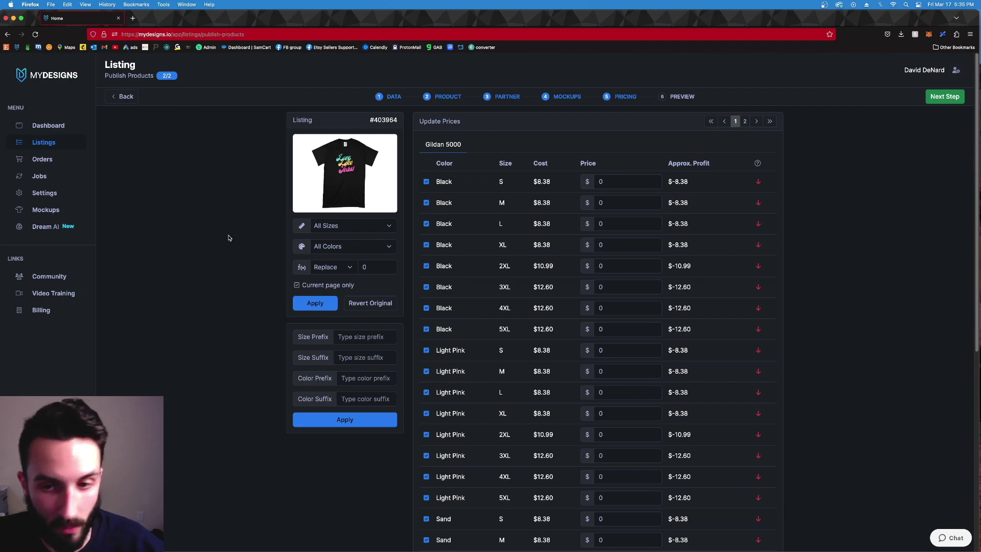
- Apply Increase by $ 33.99 to all sizes so every Gildan 5000 variant costs $33.99
left_click(346, 226)
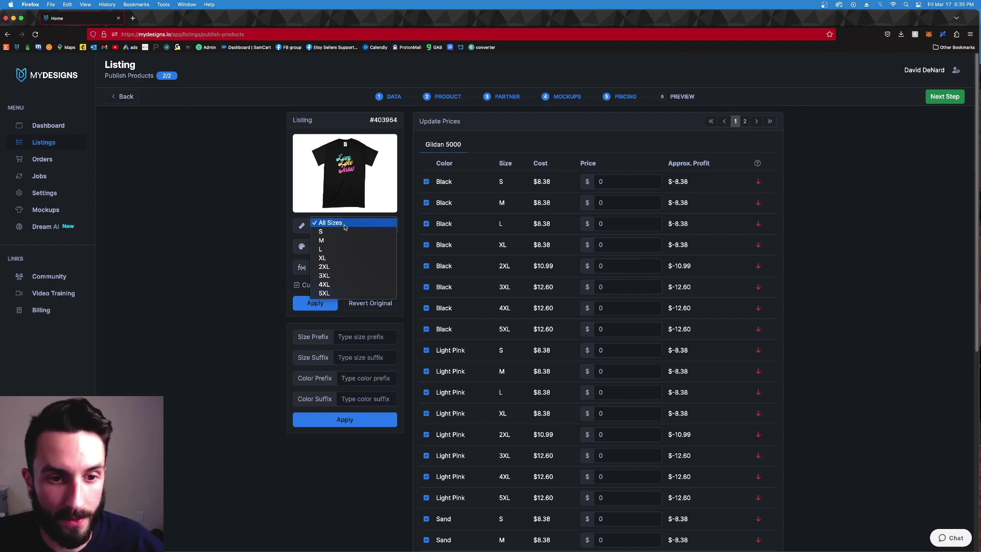
left_click(264, 227)
left_click(349, 267)
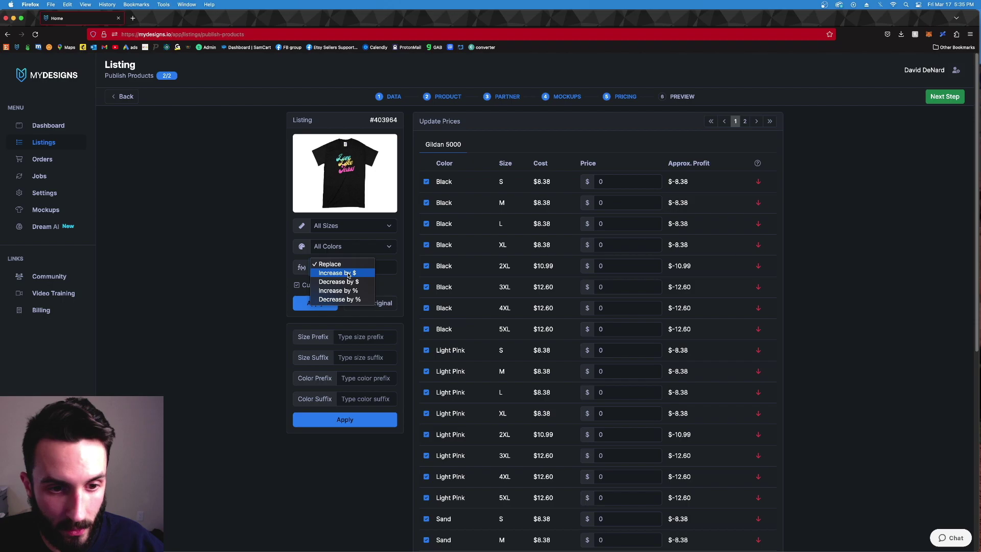
left_click(346, 273)
left_click(376, 267)
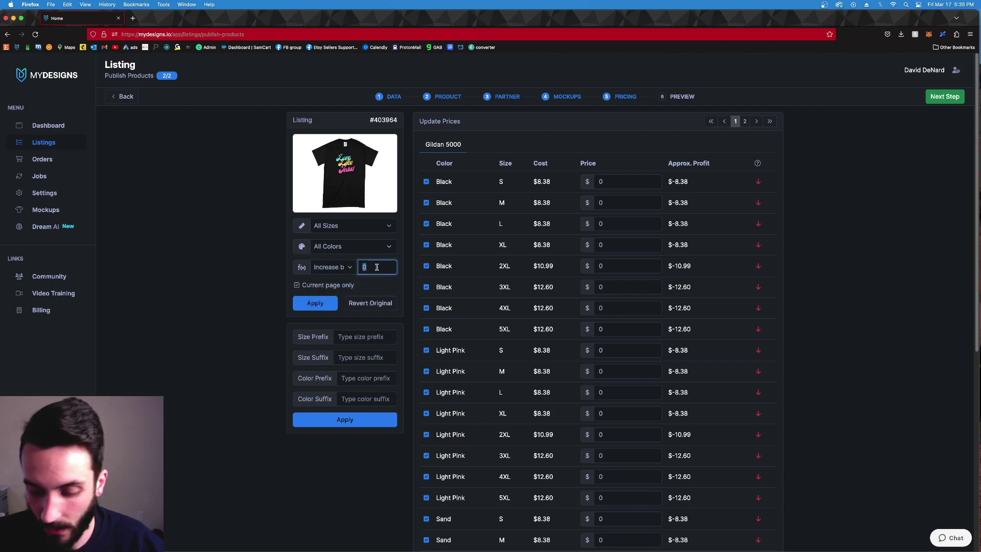
type("33.9")
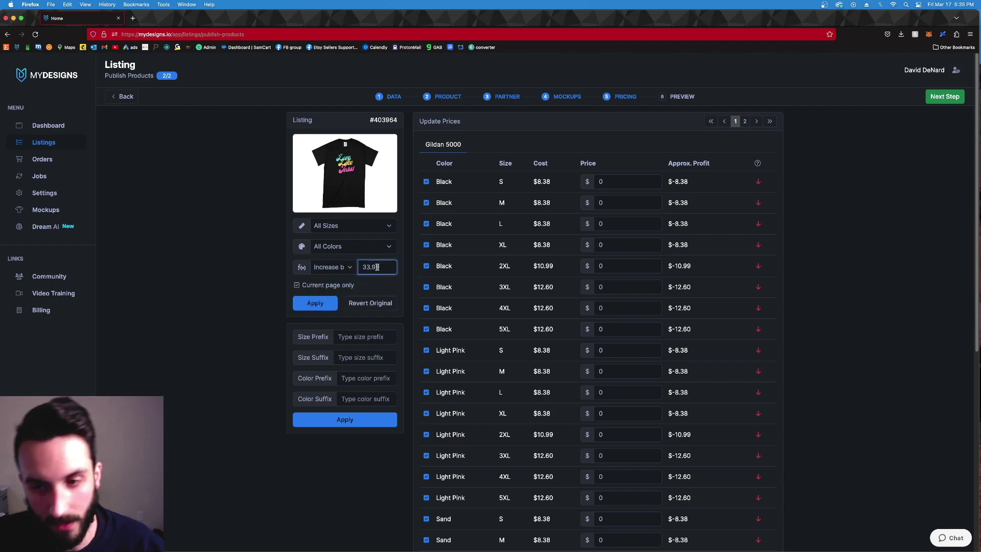
type("9")
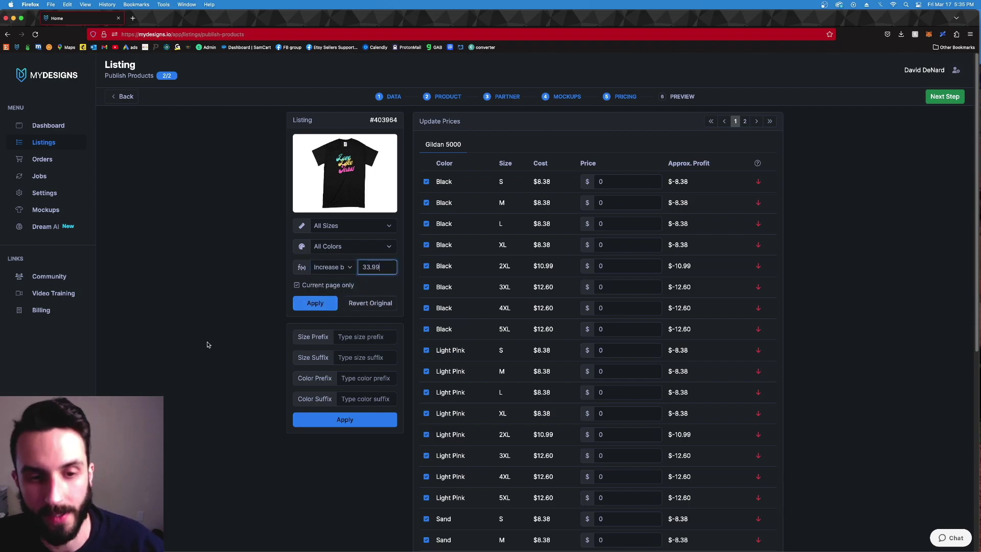
left_click(334, 304)
scroll(665, 332, "down", 5)
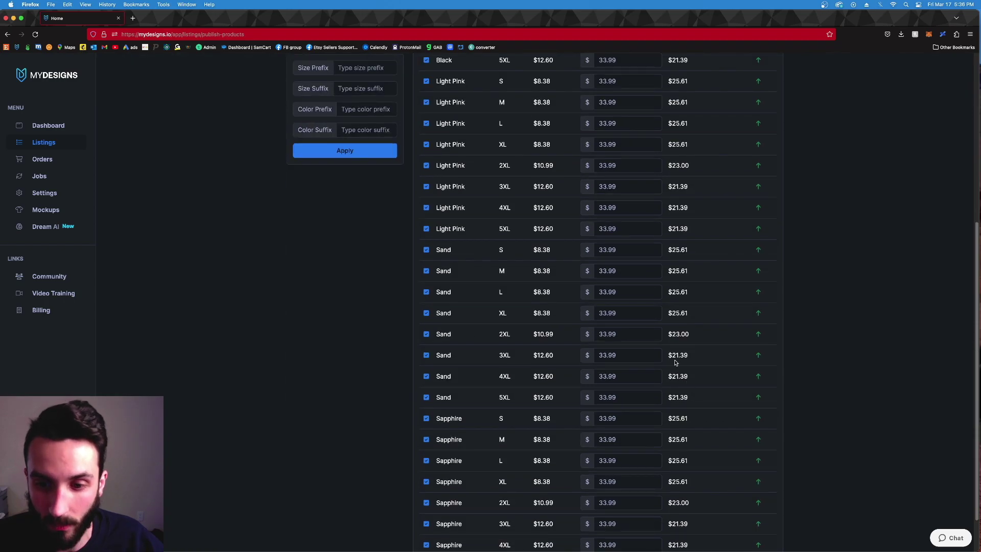
scroll(672, 353, "up", 5)
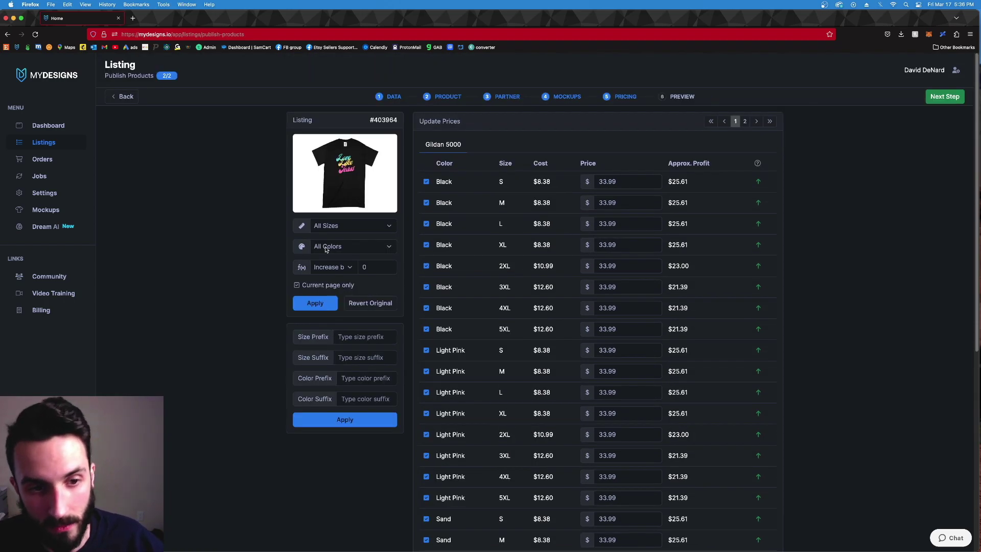
- Check the size filter and keep Increase by $ as the price adjustment
left_click(352, 229)
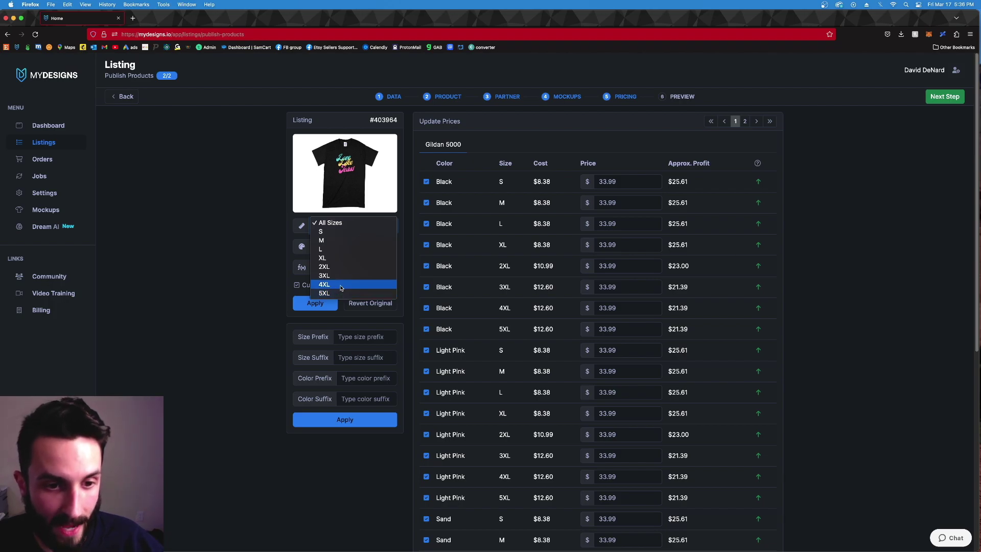
left_click(300, 281)
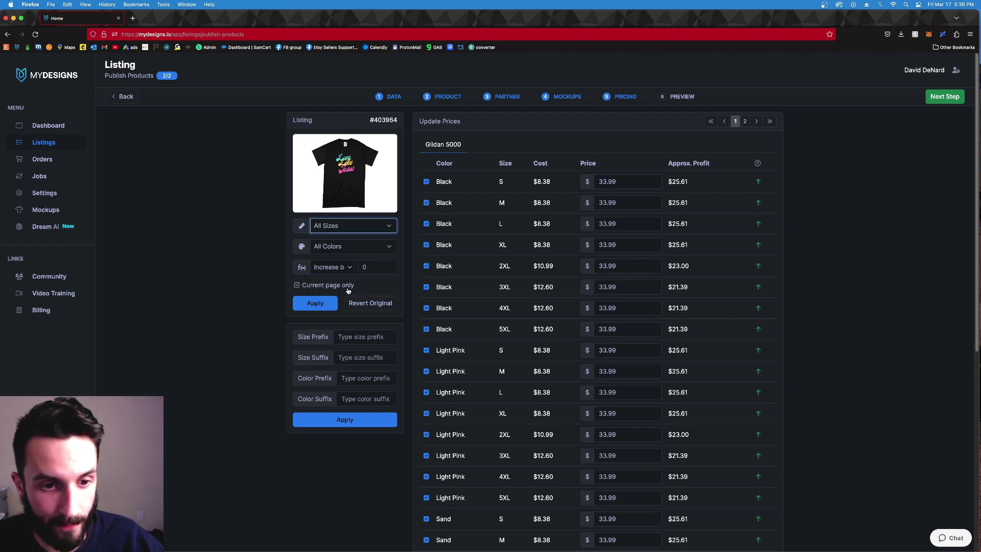
left_click(348, 267)
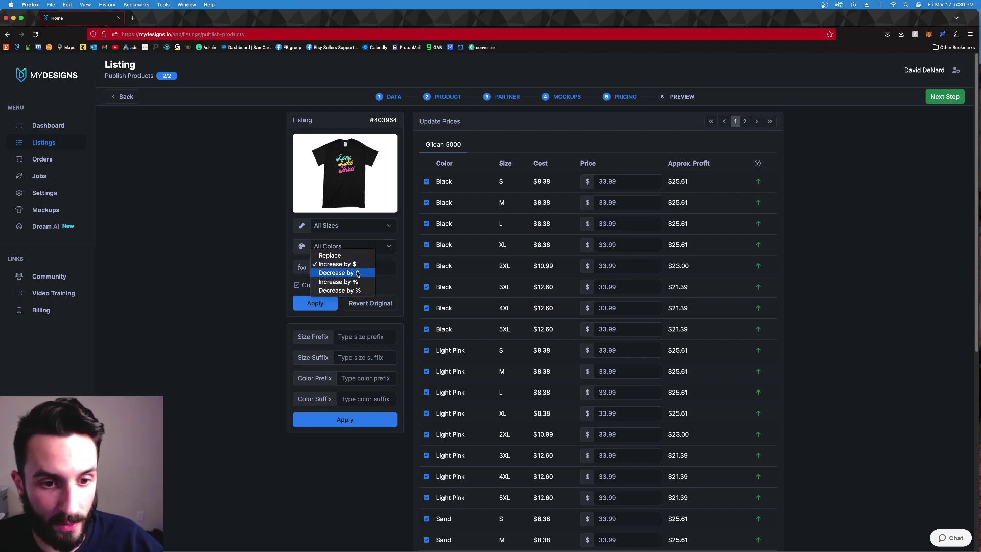
left_click(383, 290)
left_click(333, 273)
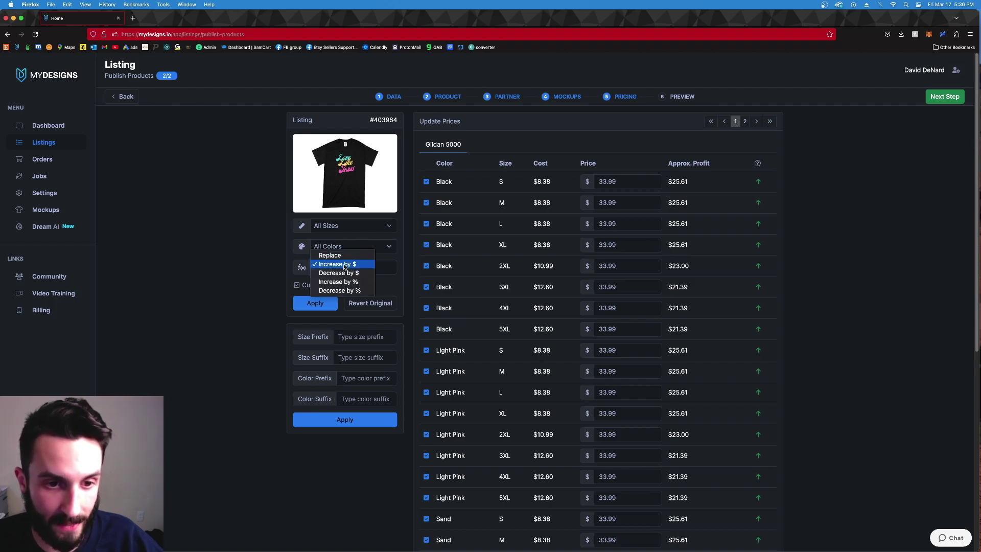
left_click(352, 264)
left_click(369, 267)
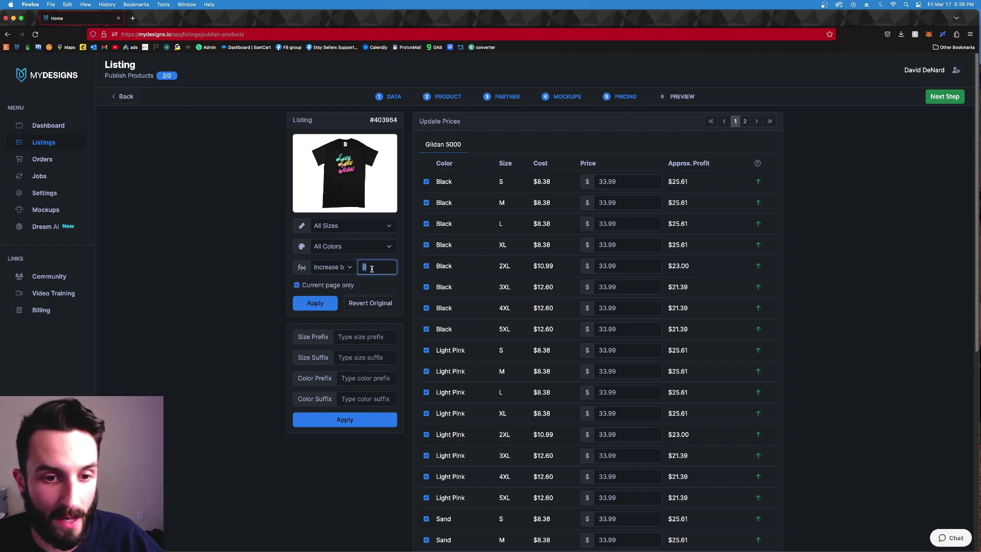
- Limit the change to 5XL and add $2.97, bringing 5XL prices to $36.96
left_click(334, 230)
left_click(340, 295)
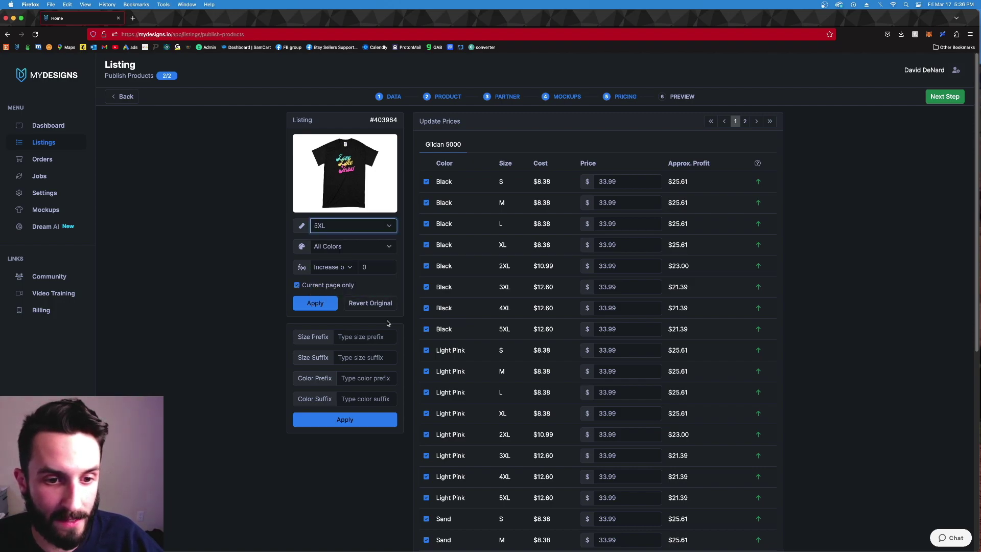
left_click(376, 270)
type("2.9")
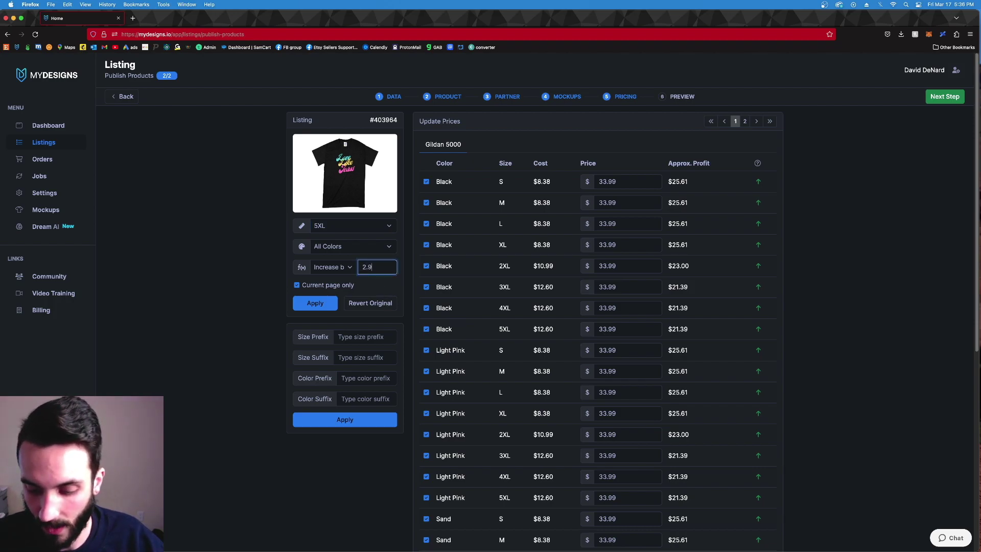
type("7")
left_click(318, 304)
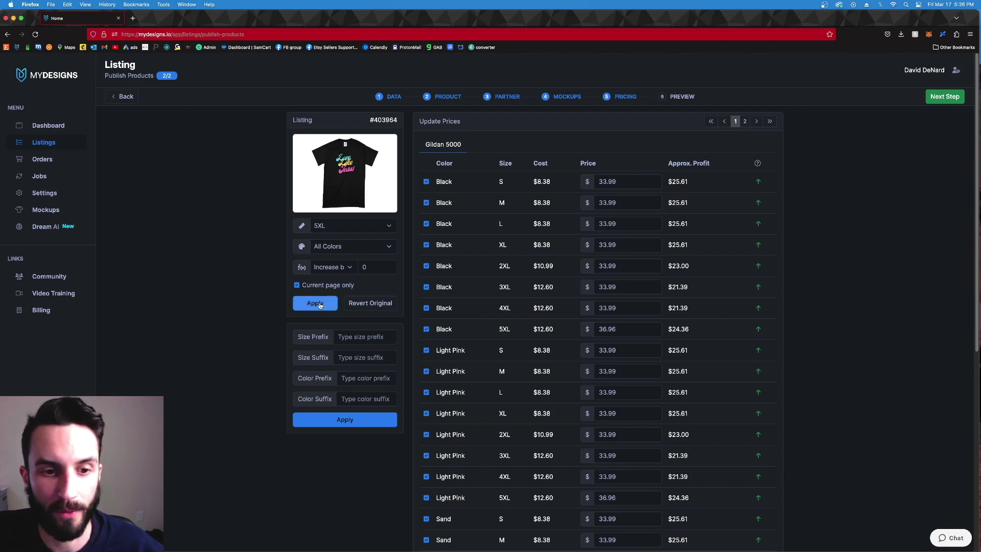
left_click(336, 231)
left_click(201, 280)
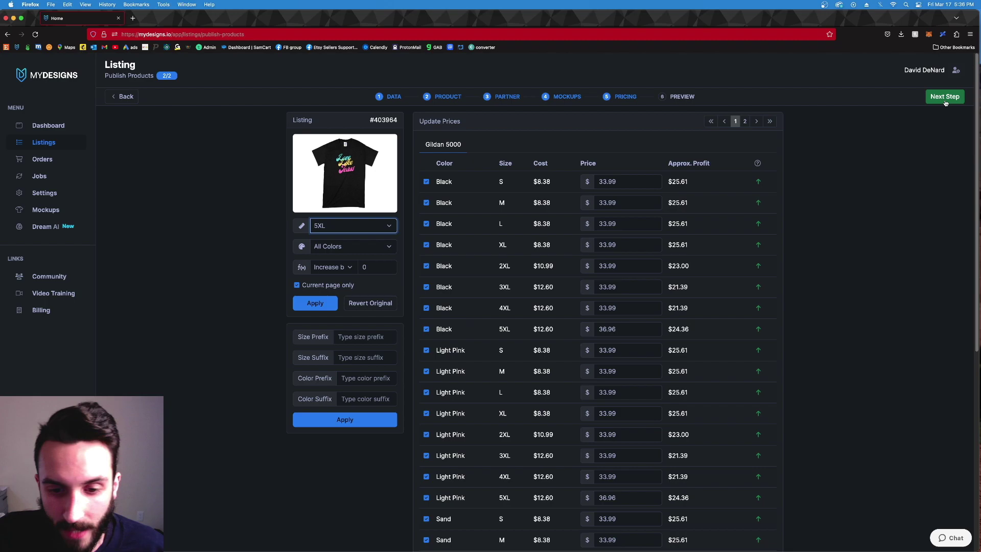
- Go to the Preview step and publish both Love Like Jesus listings
scroll(865, 307, "down", 6)
scroll(818, 297, "up", 6)
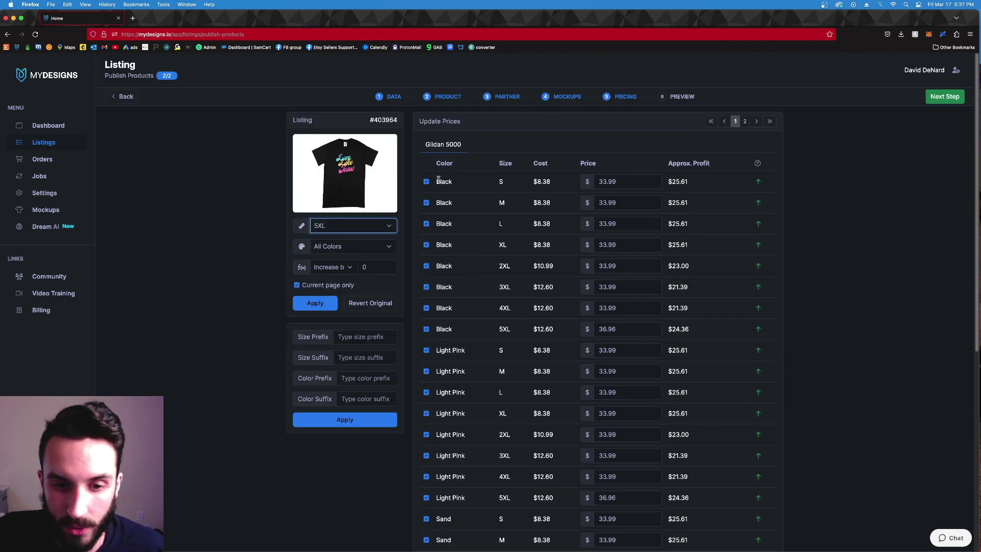
left_click(945, 100)
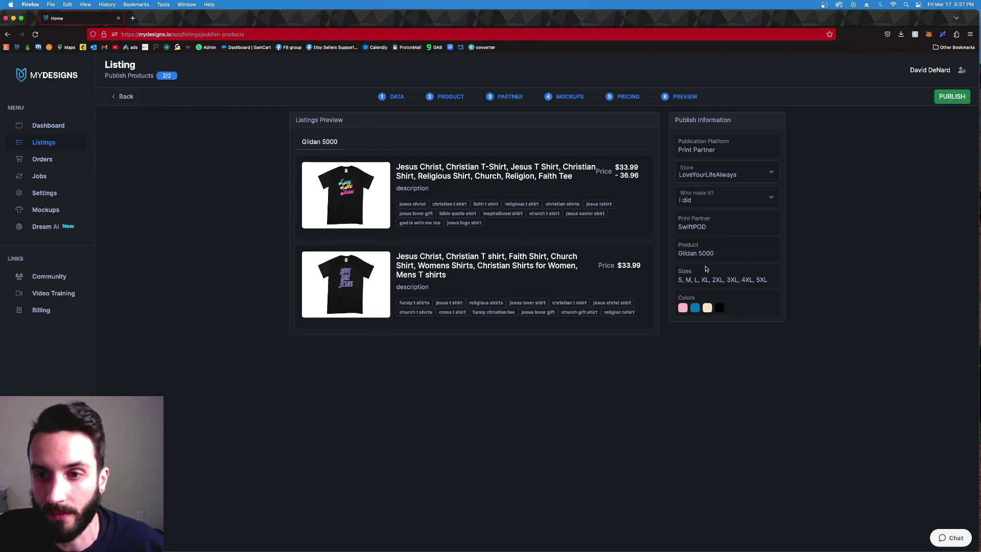
left_click(964, 102)
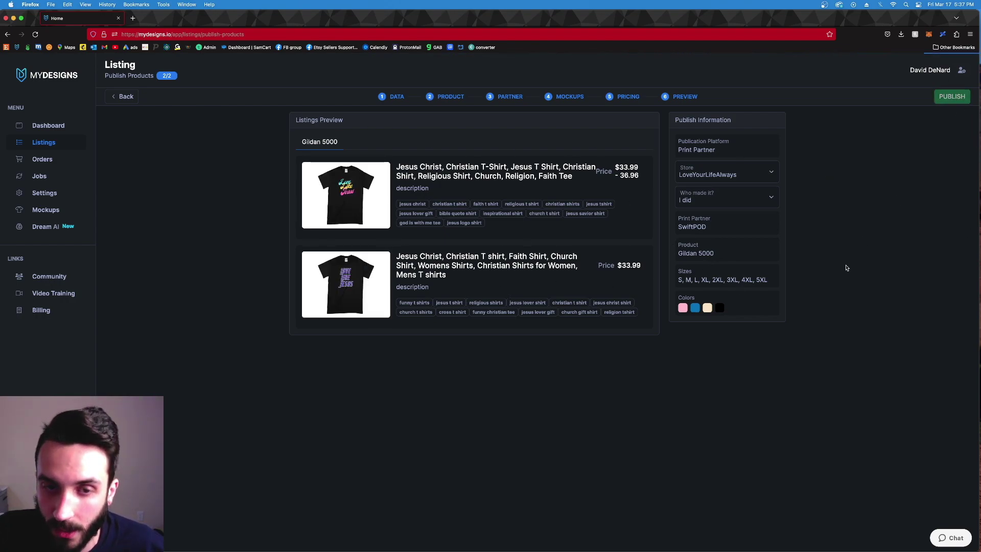